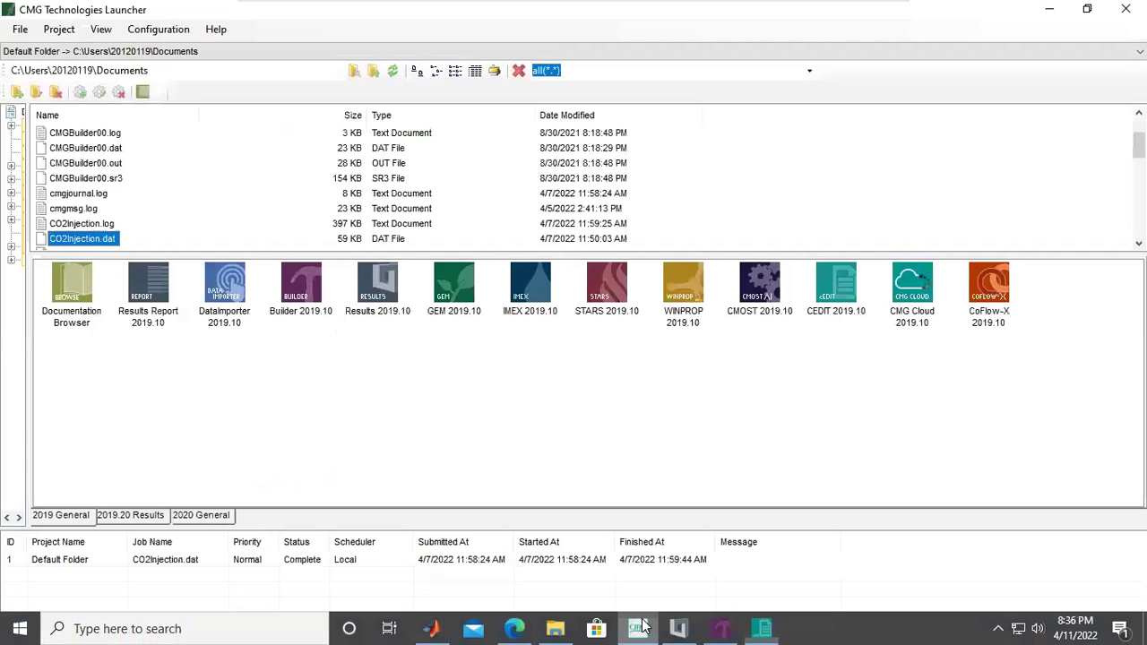
Step: Select CO2Injection_HYSTERESIS.dat in the Documents folder file list
{"action": "scroll", "coordinate": [126, 193], "scroll_direction": "down", "scroll_amount": 3}
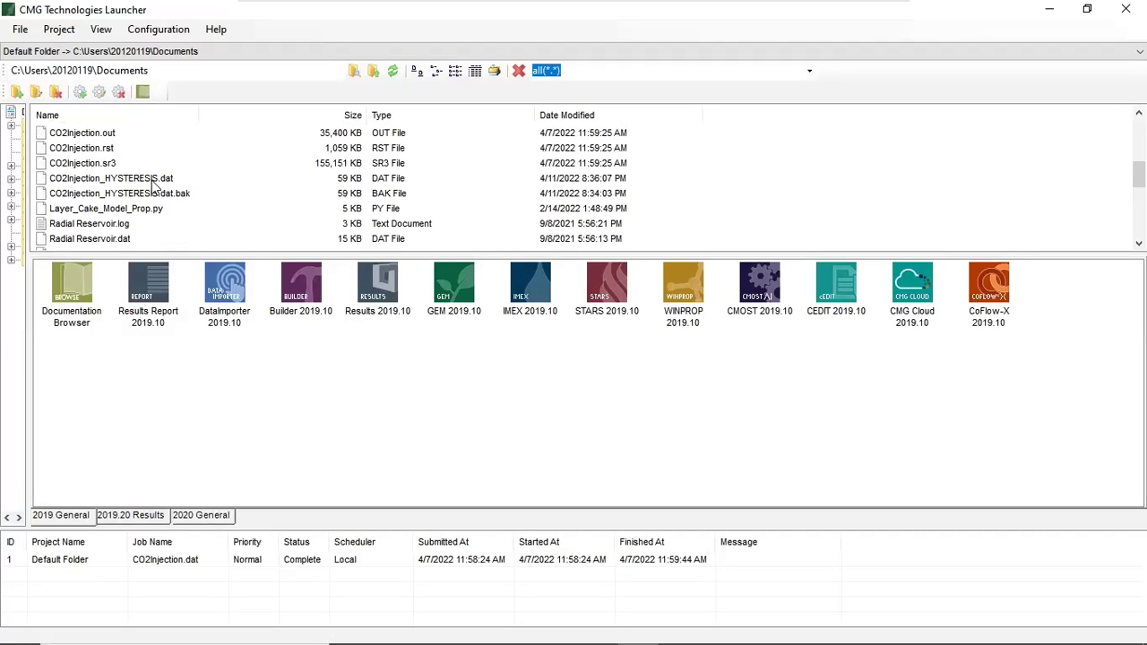
{"action": "left_click", "coordinate": [154, 183]}
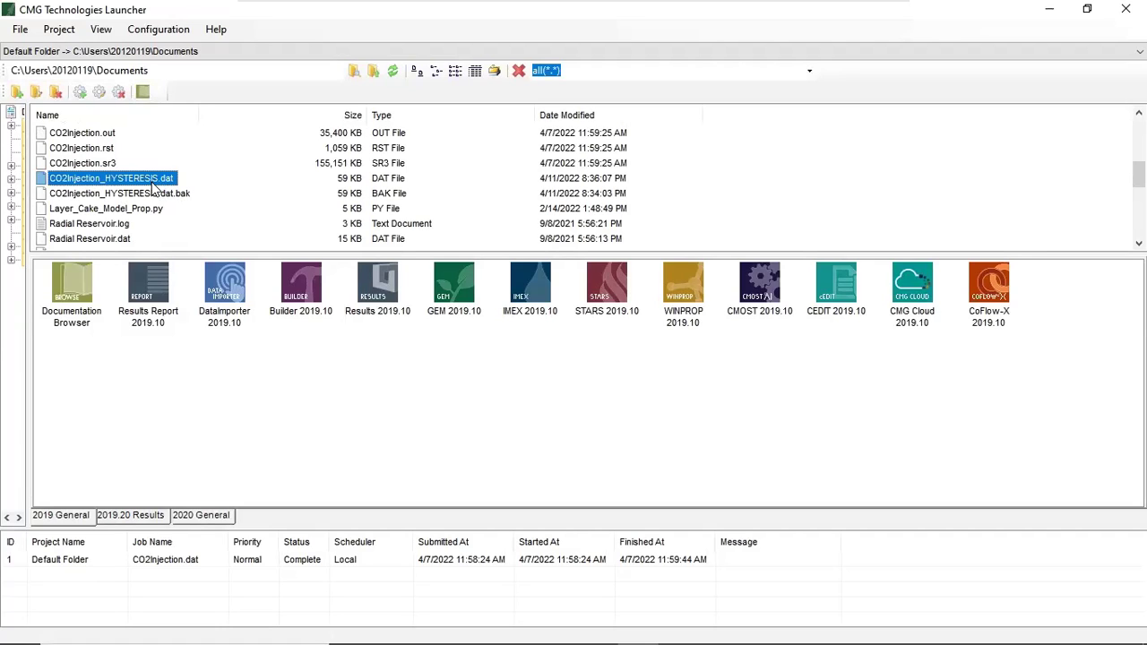
Step: Submit CO2Injection_HYSTERESIS.dat to GEM 2019.10 on 4 processors through the local scheduler
{"action": "left_click_drag", "start_coordinate": [160, 183], "coordinate": [452, 275]}
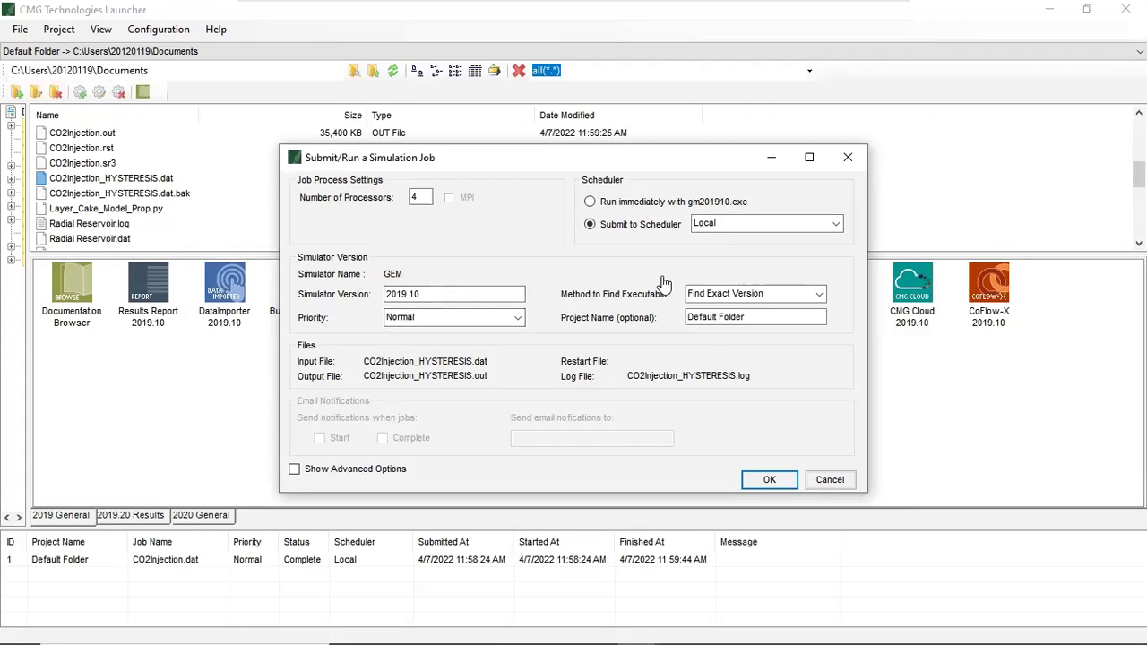
{"action": "left_click", "coordinate": [770, 491]}
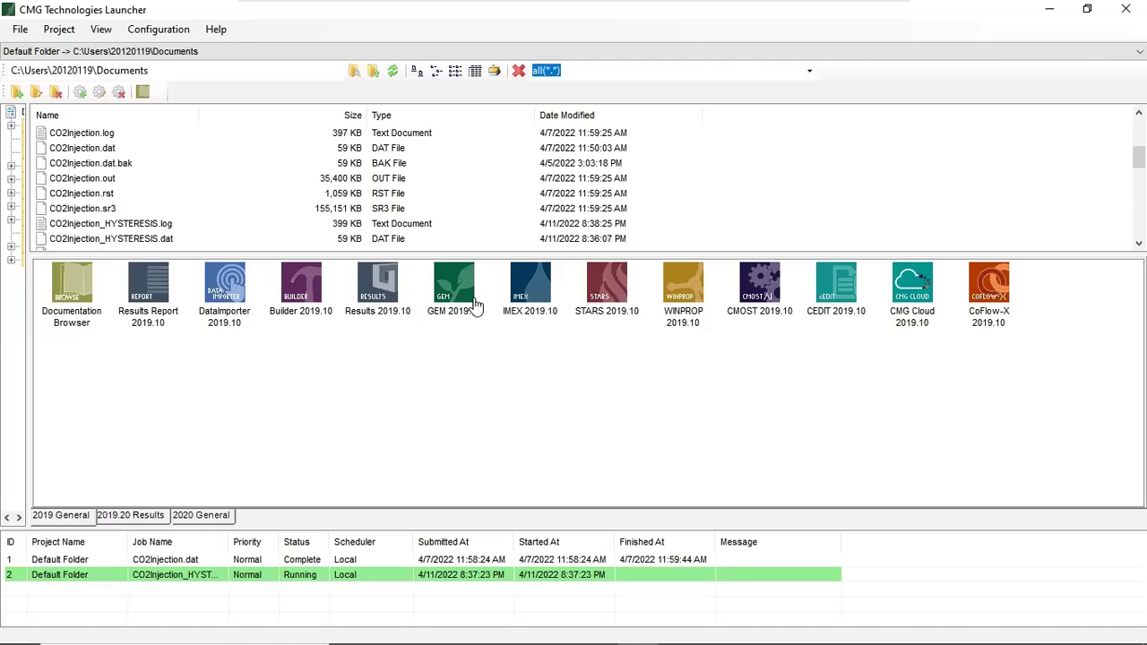
Step: Refresh the job list, widen the Job Name column, and select the completed hysteresis job
{"action": "right_click", "coordinate": [667, 592]}
{"action": "left_click", "coordinate": [709, 579]}
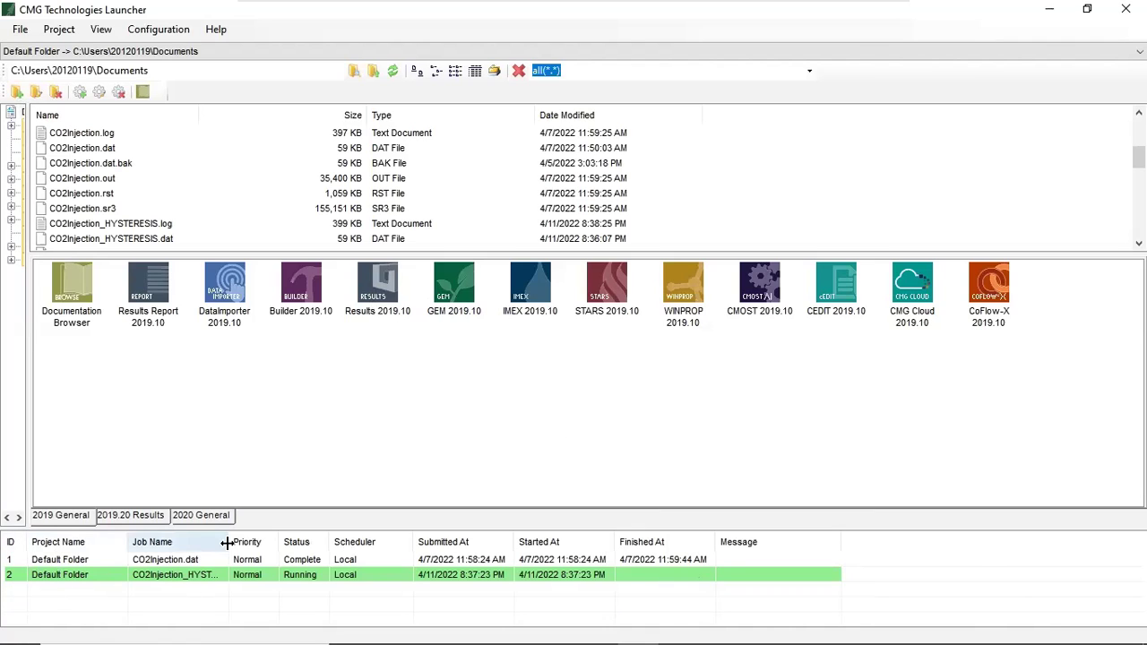
{"action": "left_click_drag", "start_coordinate": [227, 542], "coordinate": [296, 544]}
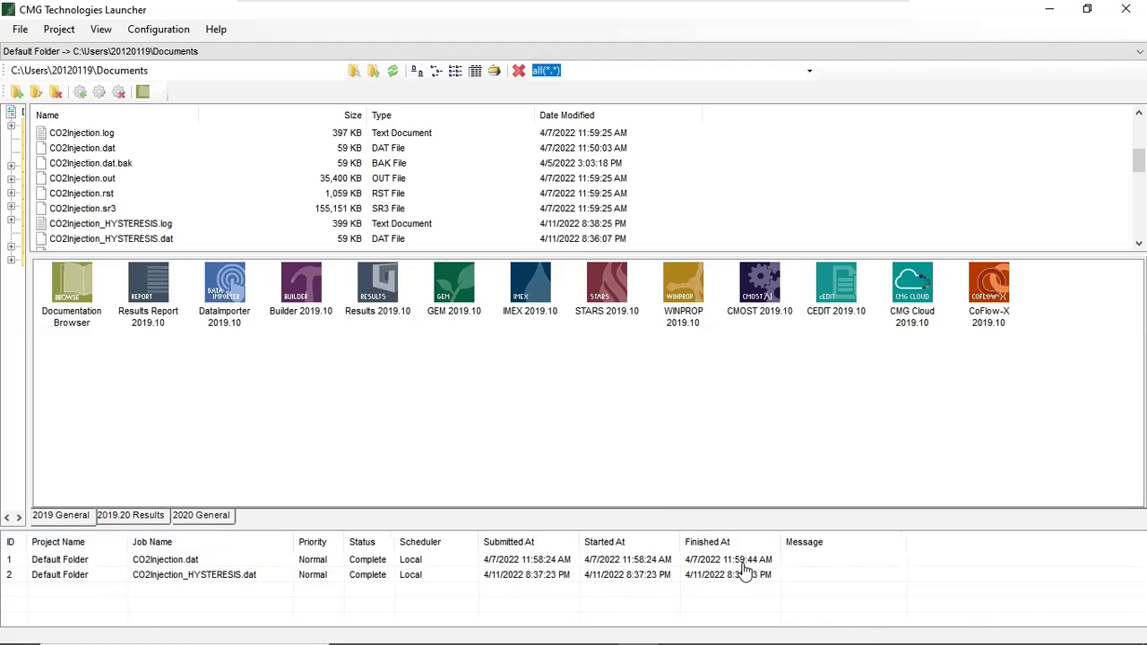
{"action": "left_click", "coordinate": [276, 576]}
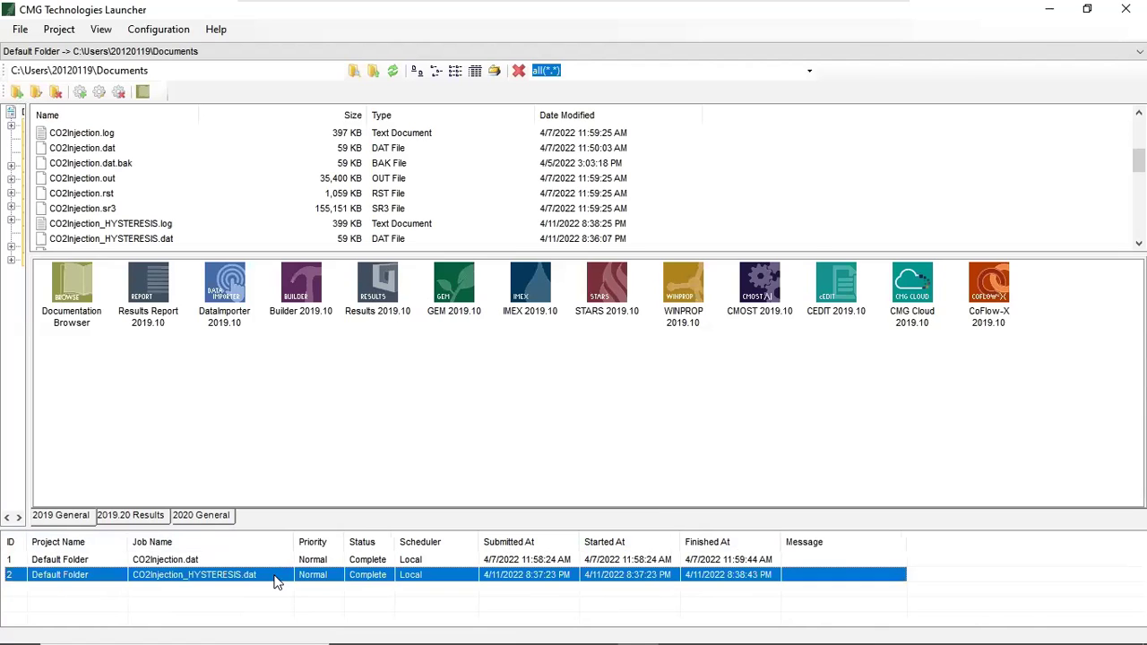
Step: Open the hysteresis run's log maximized and highlight its final time-step line
{"action": "right_click", "coordinate": [275, 580]}
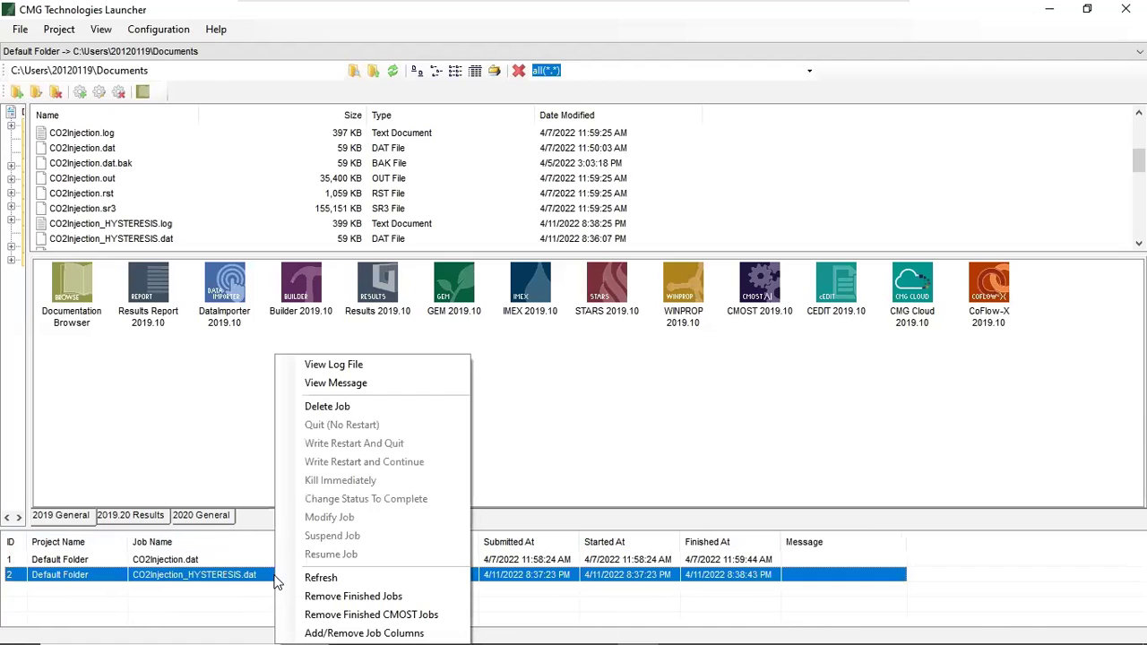
{"action": "left_click", "coordinate": [360, 365]}
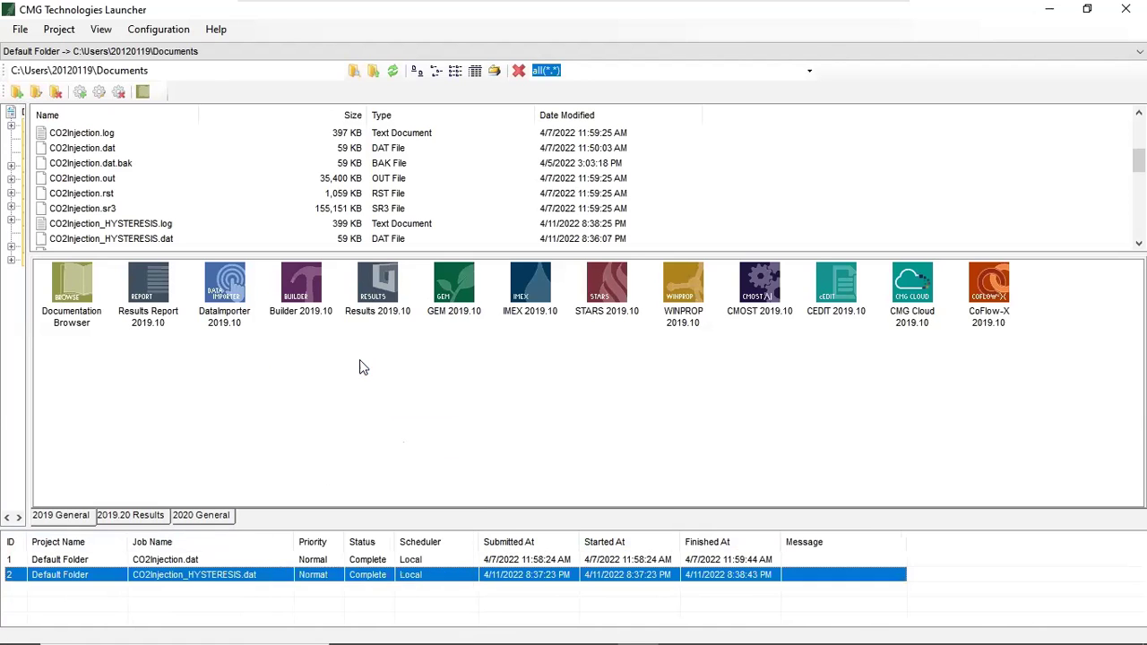
{"action": "left_click", "coordinate": [692, 14]}
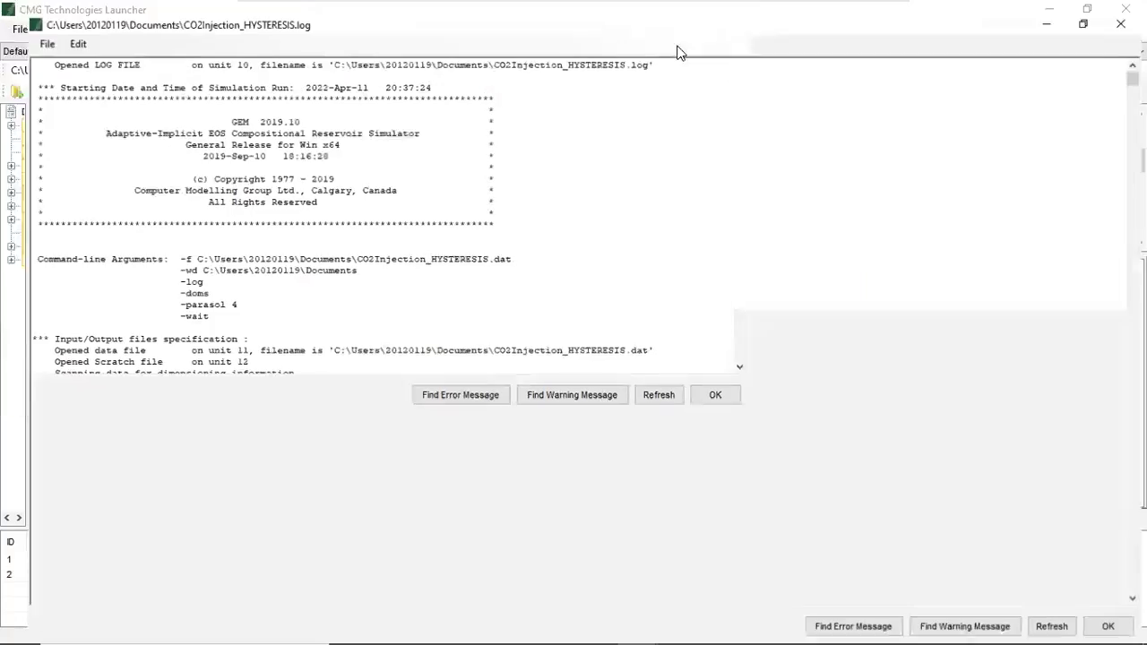
{"action": "scroll", "coordinate": [322, 216], "scroll_direction": "down", "scroll_amount": 20}
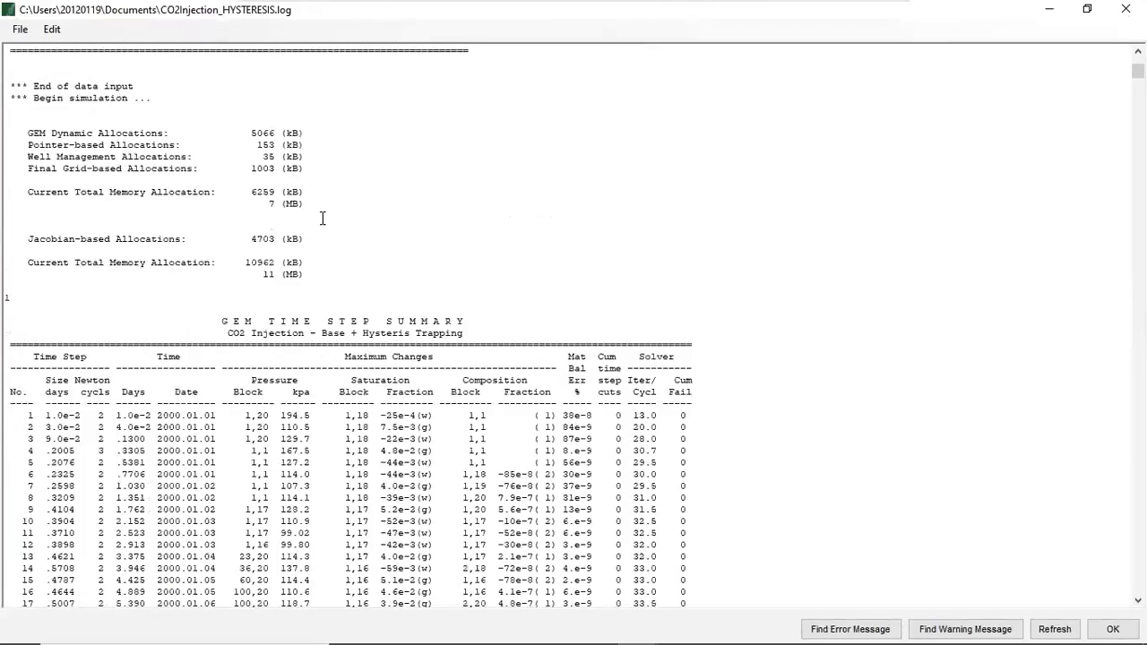
{"action": "scroll", "coordinate": [322, 223], "scroll_direction": "down", "scroll_amount": 20}
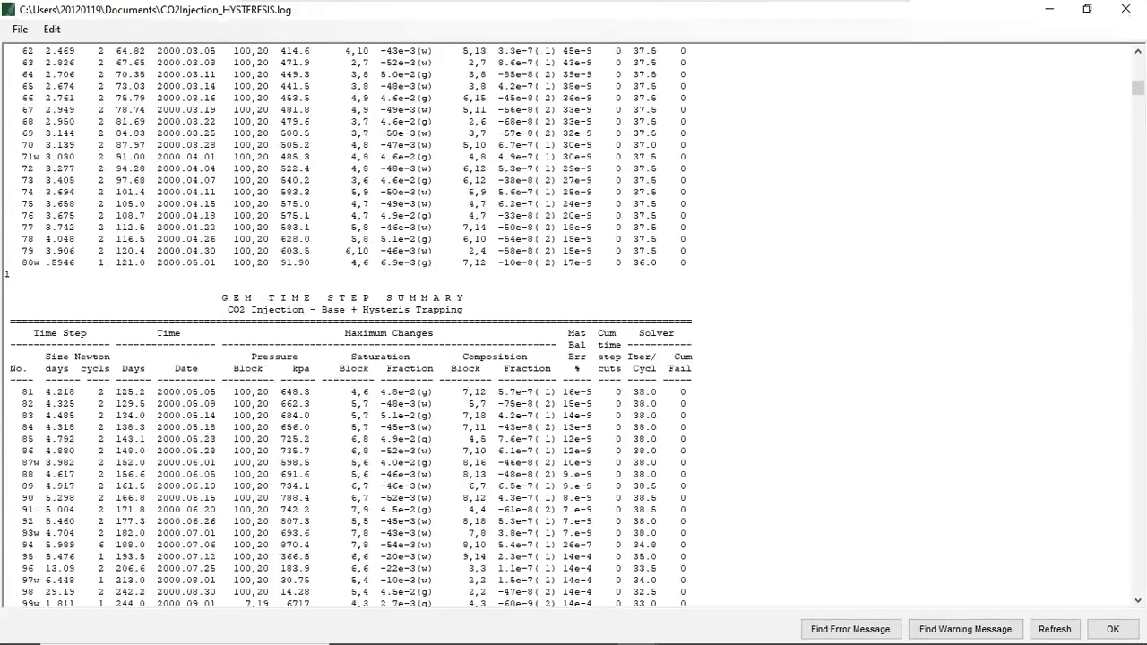
{"action": "scroll", "coordinate": [350, 322], "scroll_direction": "down", "scroll_amount": 20}
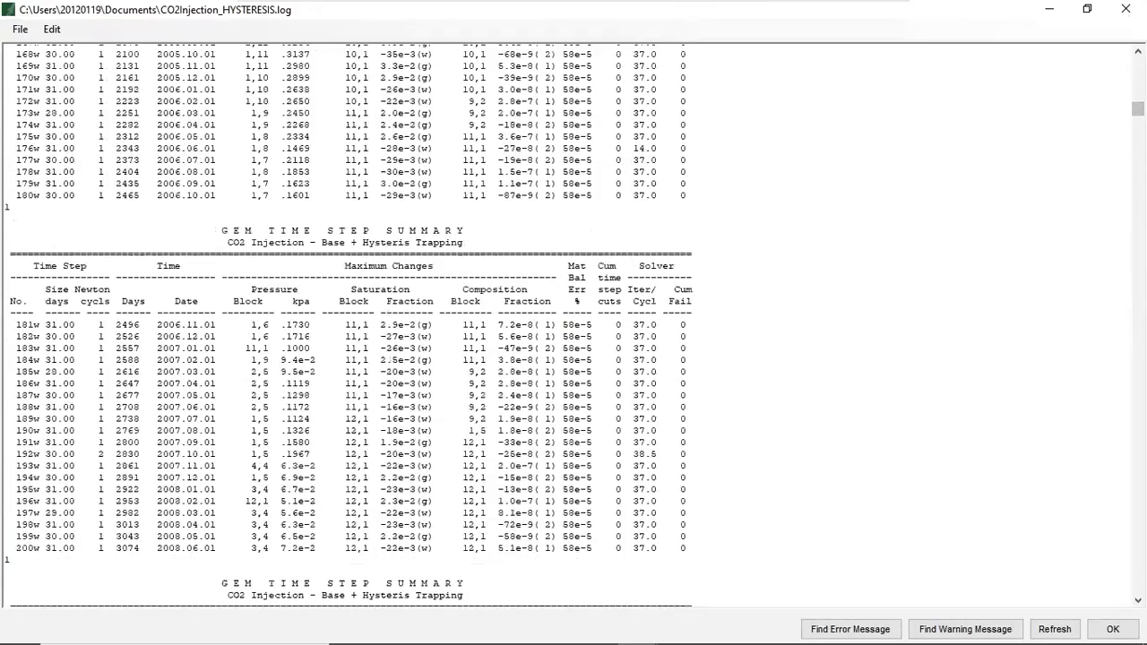
{"action": "scroll", "coordinate": [351, 322], "scroll_direction": "down", "scroll_amount": 20}
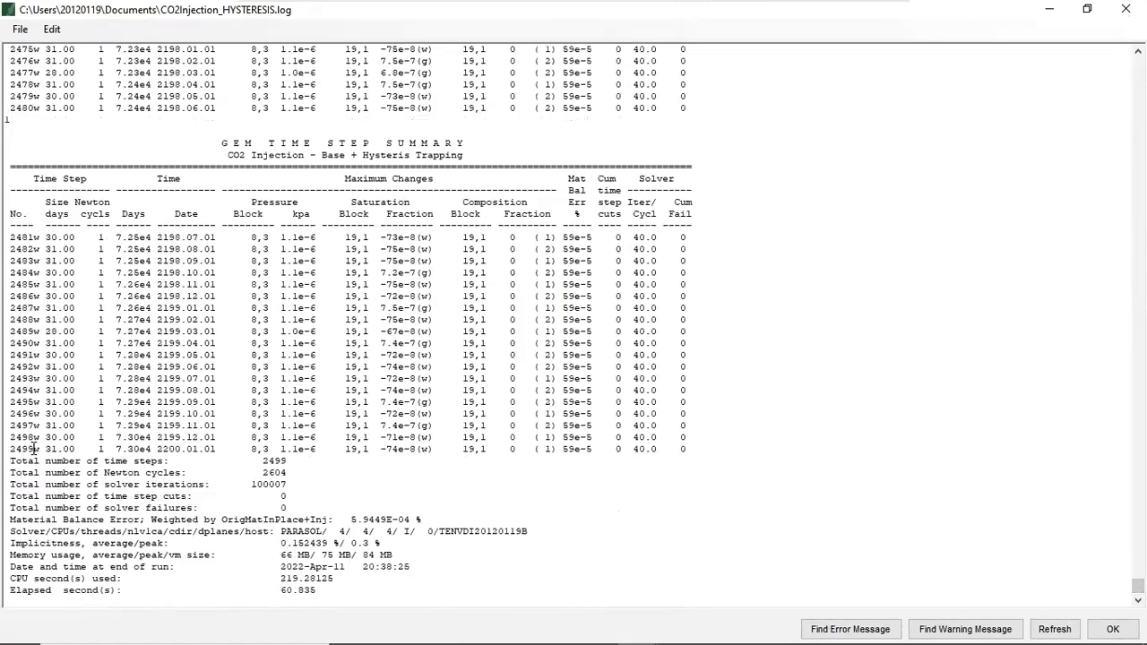
{"action": "left_click_drag", "start_coordinate": [9, 449], "coordinate": [344, 449]}
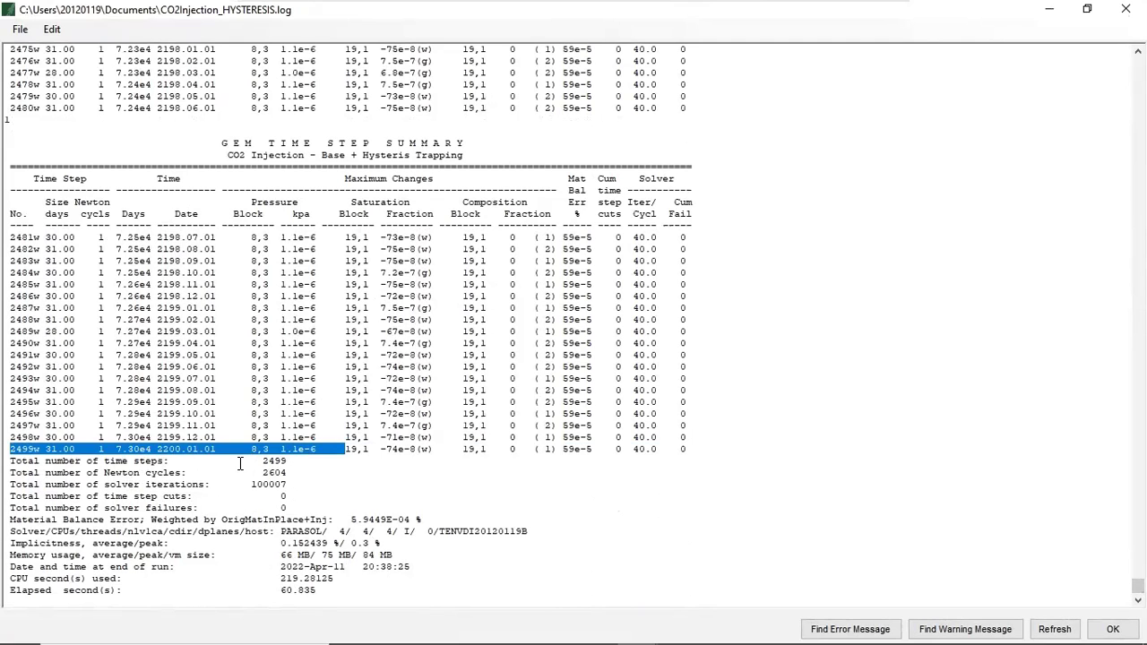
{"action": "scroll", "coordinate": [240, 463], "scroll_direction": "up", "scroll_amount": 7}
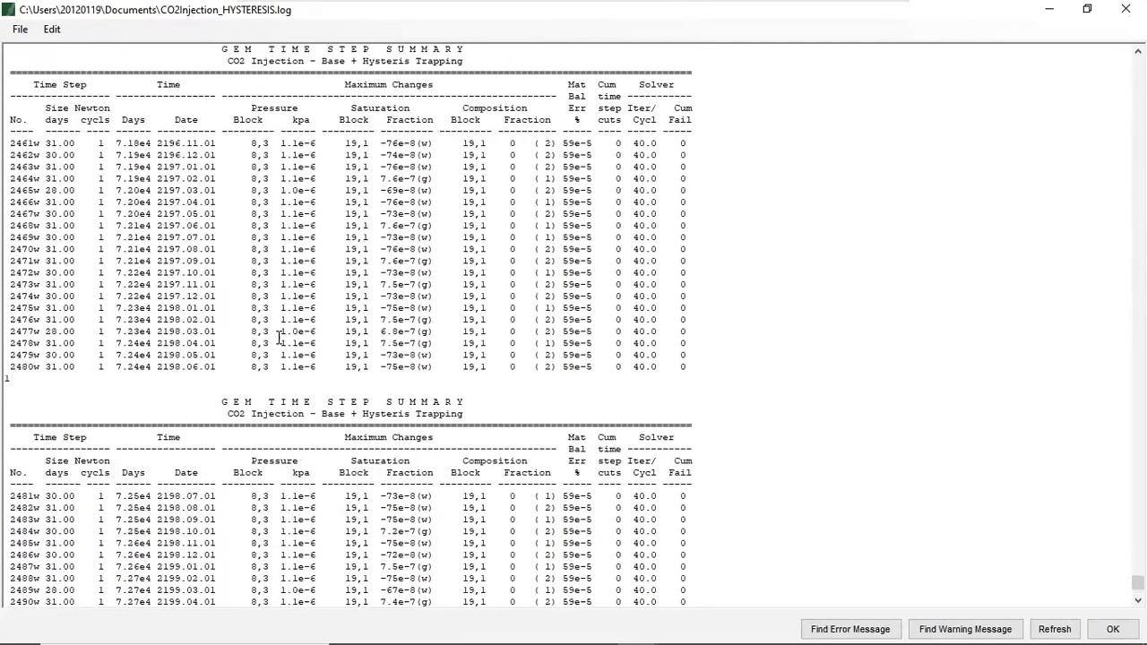
{"action": "scroll", "coordinate": [280, 337], "scroll_direction": "up", "scroll_amount": 15}
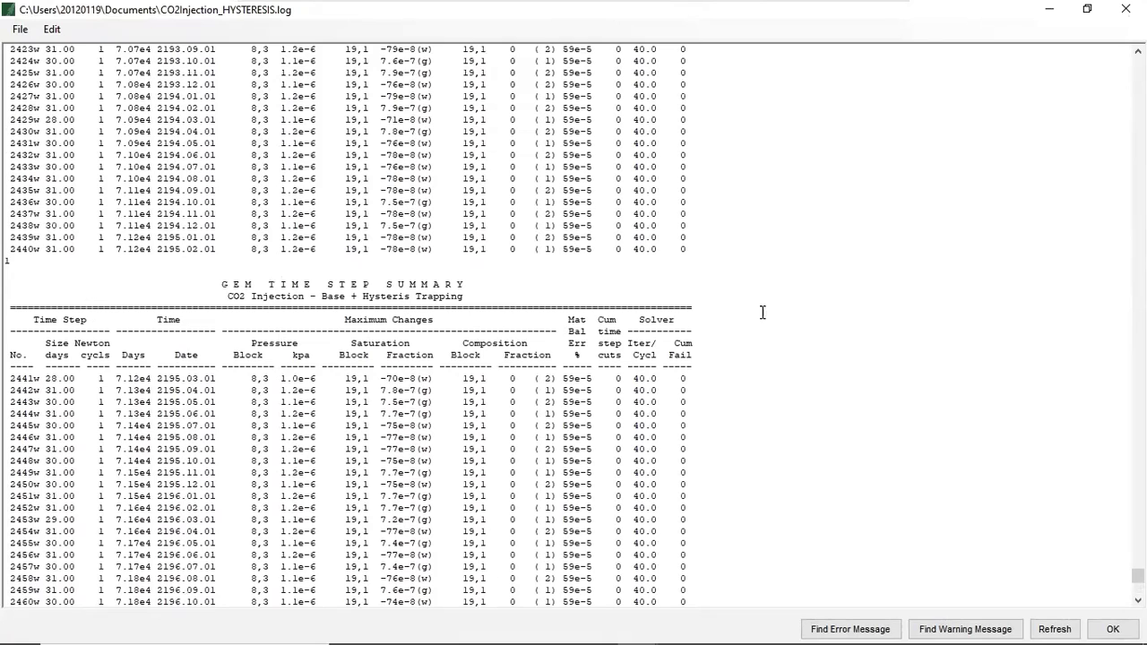
{"action": "scroll", "coordinate": [581, 327], "scroll_direction": "up", "scroll_amount": 6}
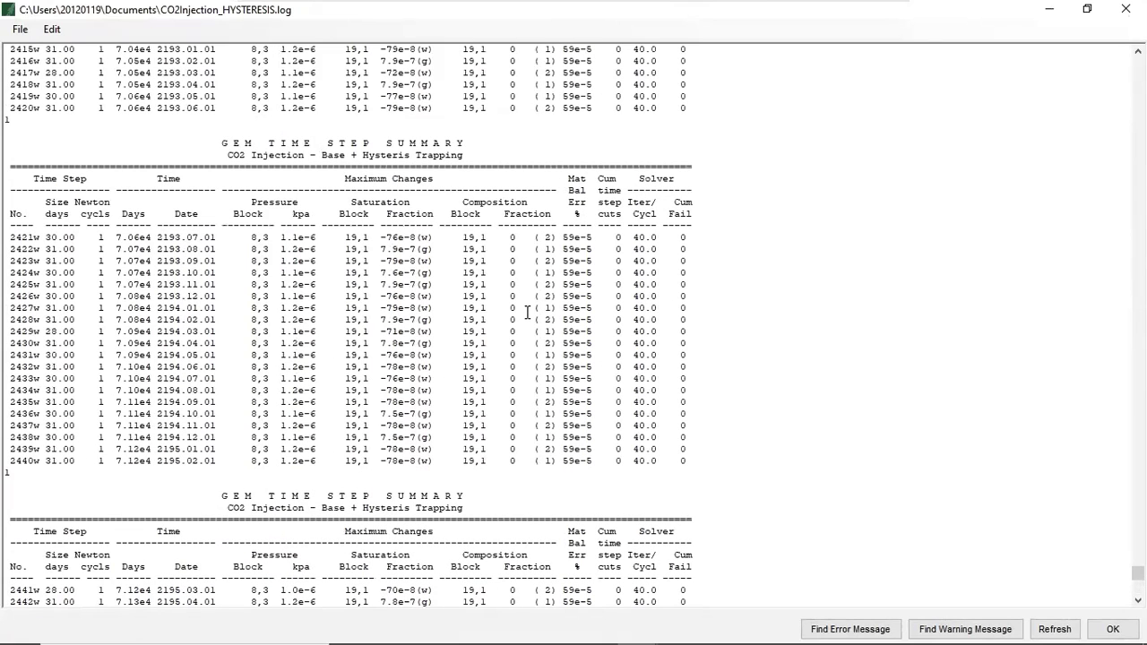
{"action": "scroll", "coordinate": [593, 318], "scroll_direction": "up", "scroll_amount": 20}
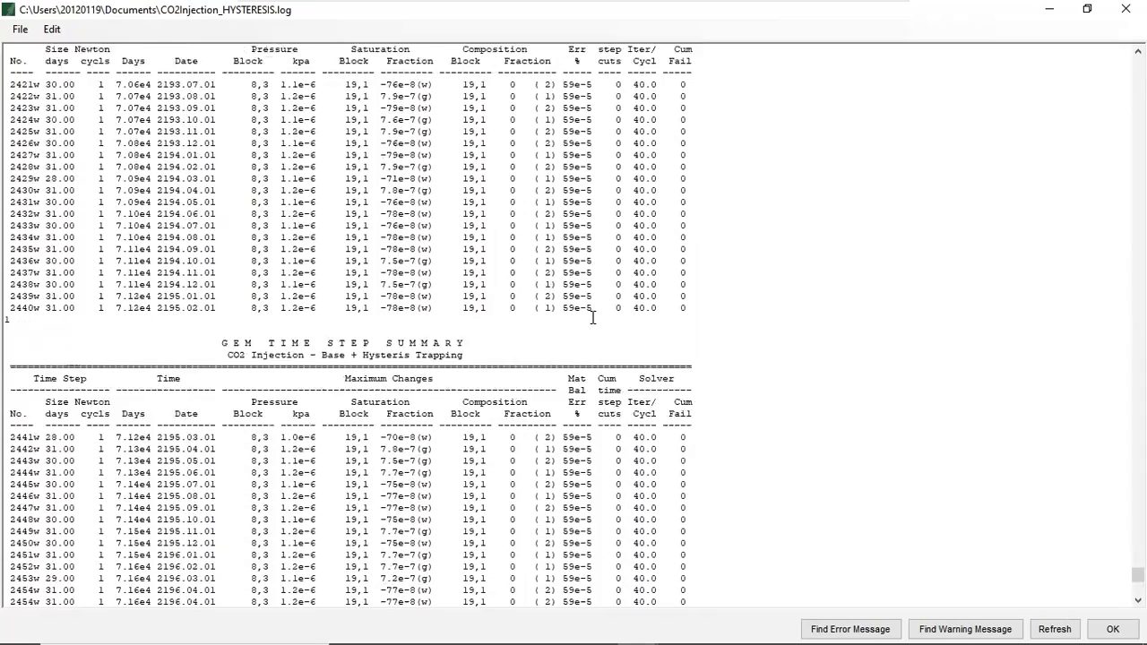
{"action": "scroll", "coordinate": [593, 319], "scroll_direction": "up", "scroll_amount": 16}
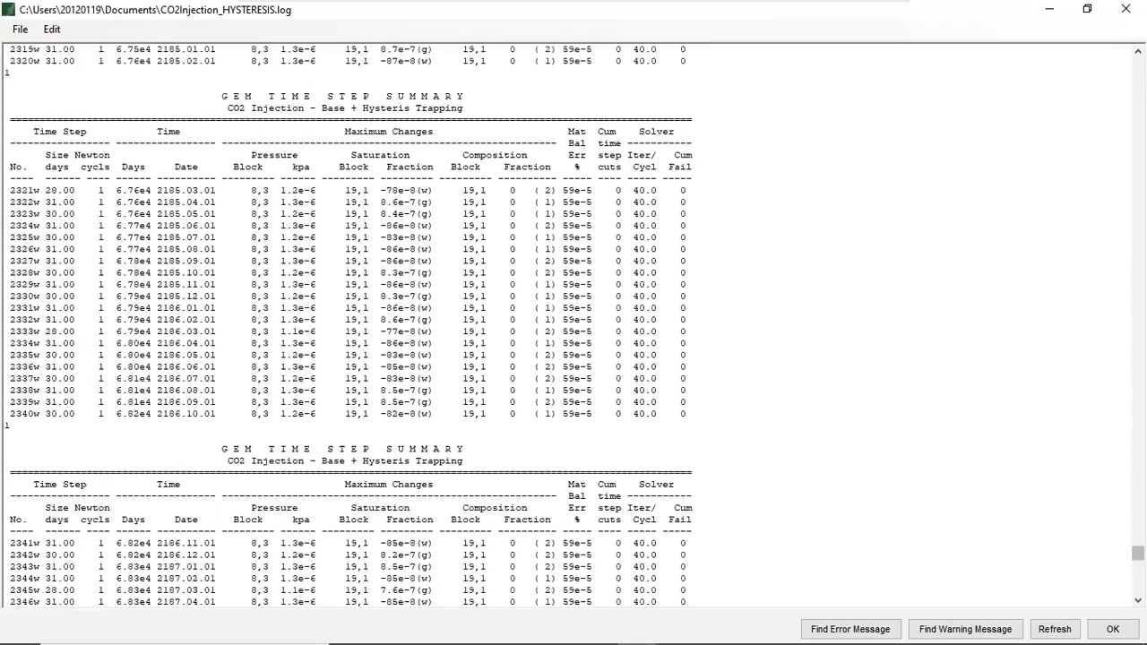
{"action": "left_click_drag", "start_coordinate": [1137, 554], "coordinate": [1083, 252]}
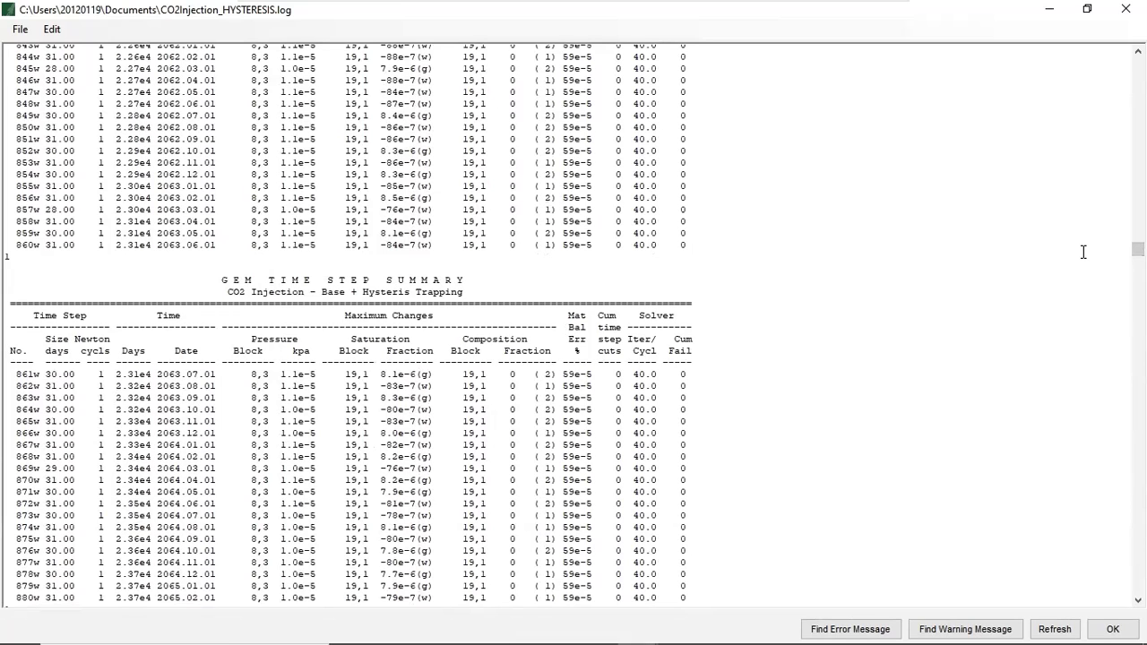
Step: Minimize the log viewer and bring the CMG Results window forward
{"action": "left_click", "coordinate": [1049, 9]}
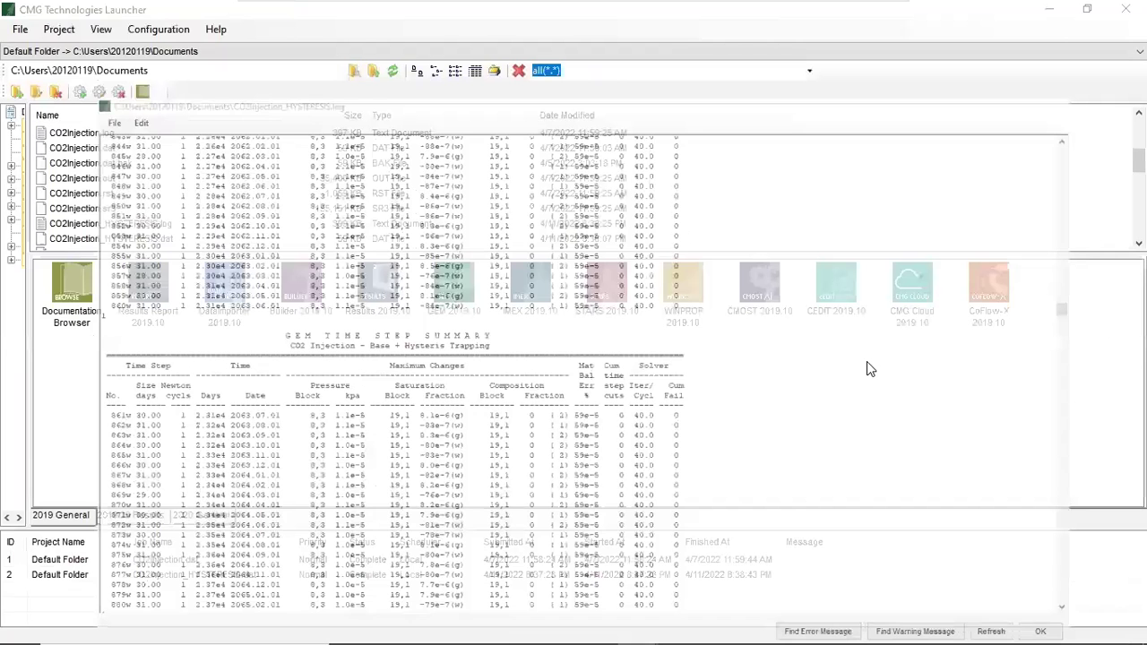
{"action": "left_click", "coordinate": [637, 370]}
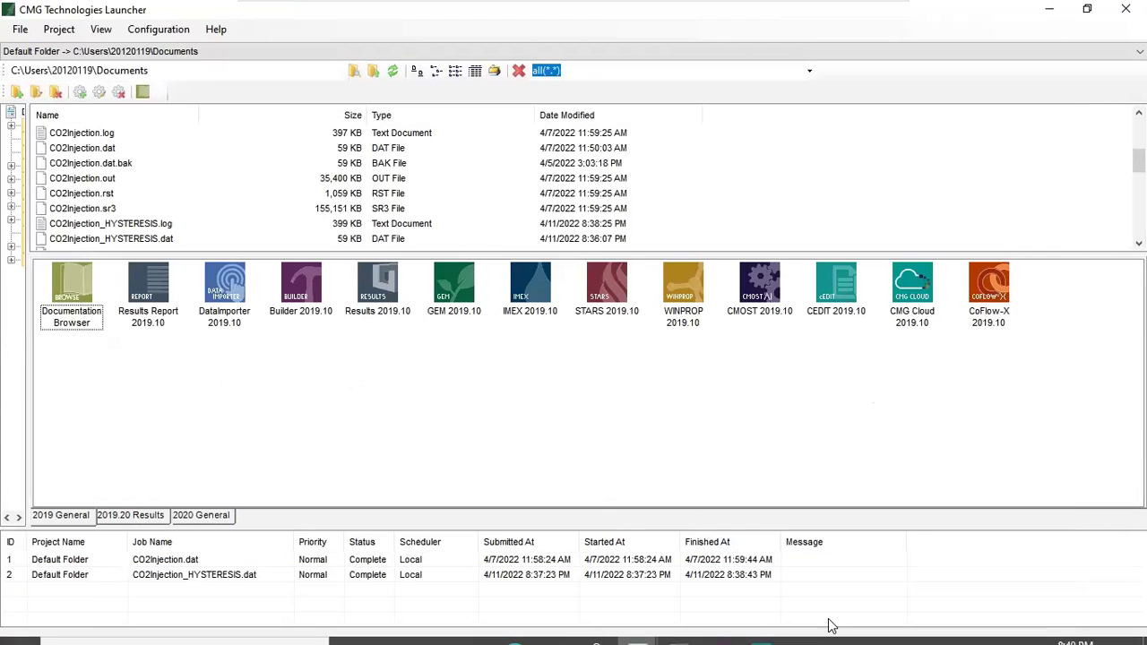
{"action": "mouse_move", "coordinate": [811, 628]}
{"action": "left_click", "coordinate": [679, 628]}
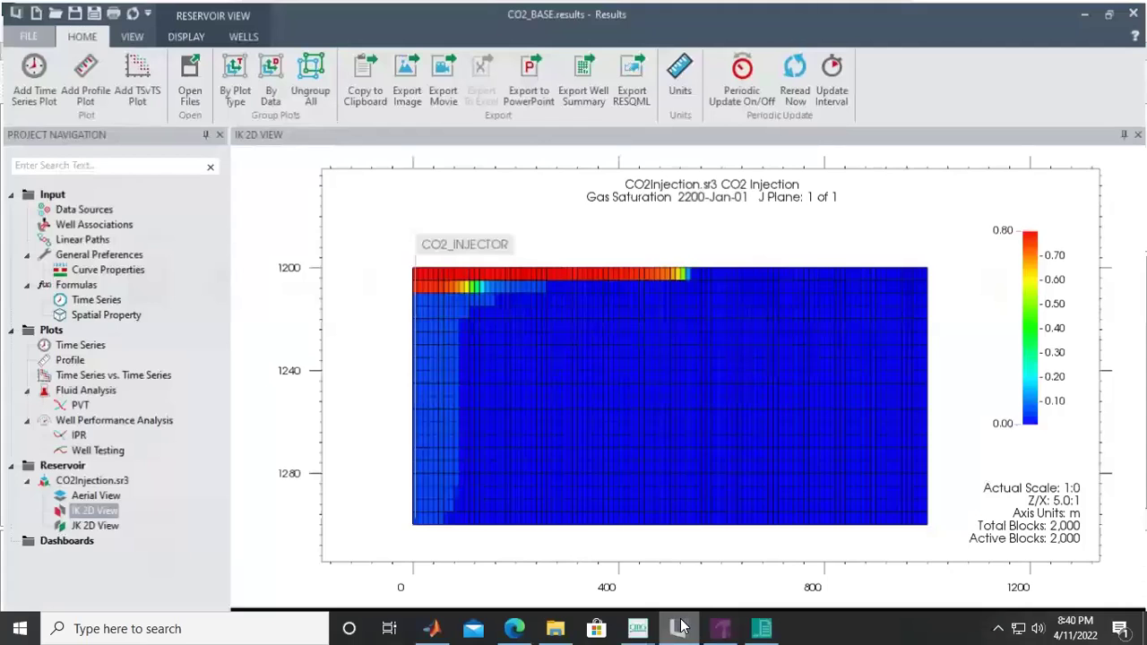
Step: Show the CO2Injection.sr3 IK 2D gas saturation view under Dashboards and Input
{"action": "left_click", "coordinate": [79, 543]}
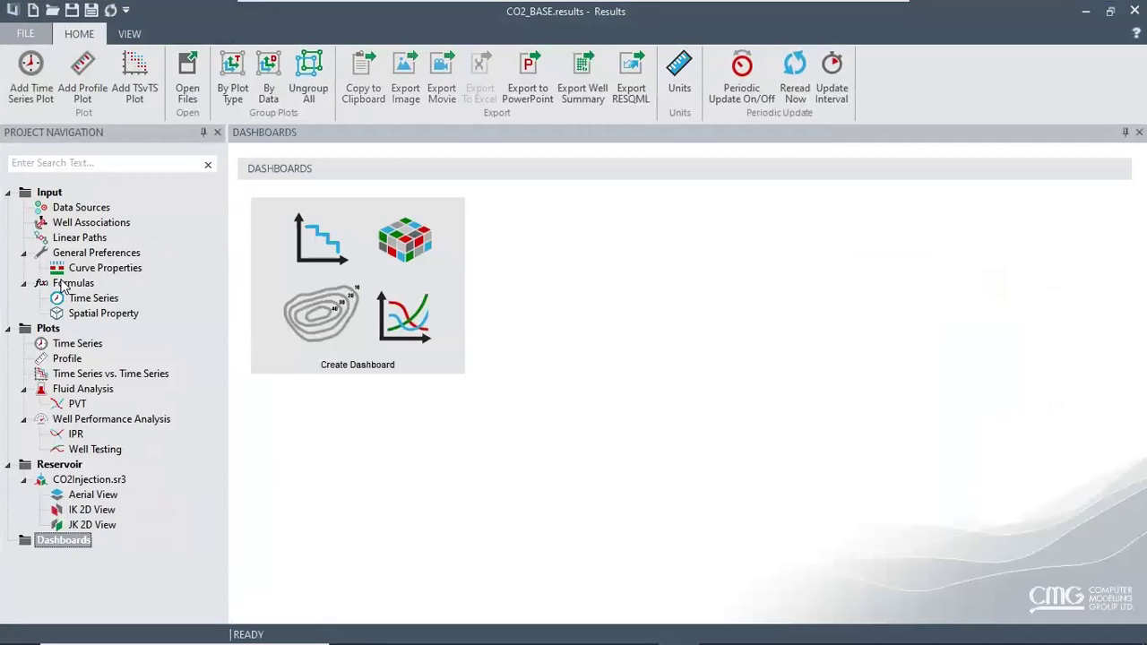
{"action": "left_click", "coordinate": [54, 195]}
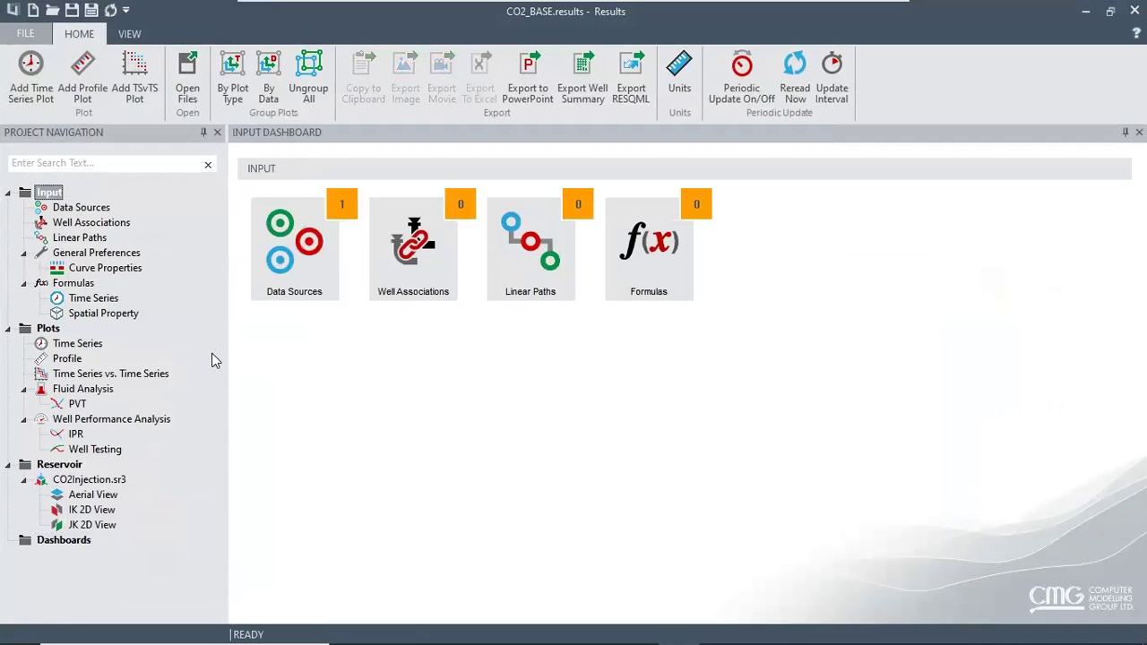
{"action": "left_click", "coordinate": [127, 34]}
{"action": "left_click", "coordinate": [98, 39]}
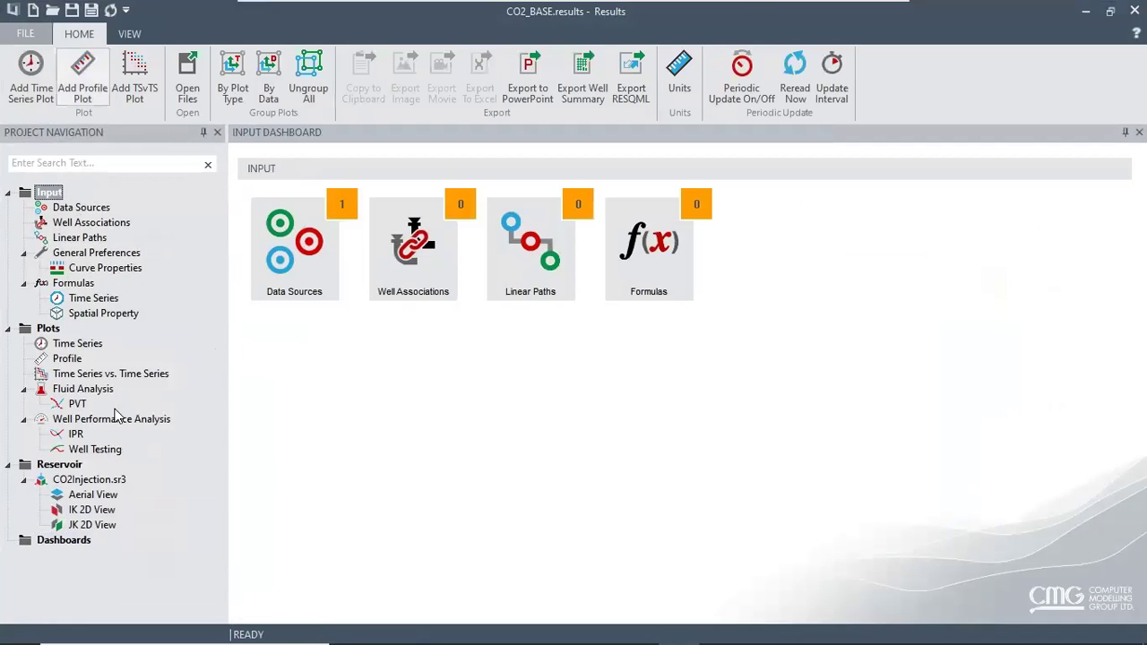
{"action": "left_click", "coordinate": [92, 510]}
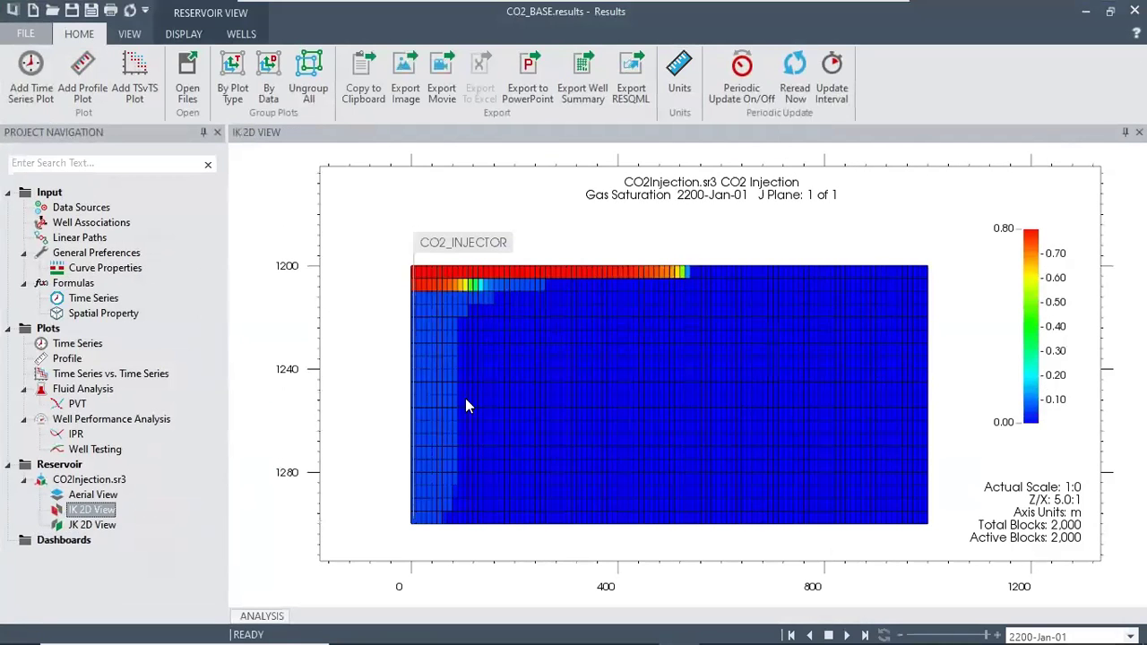
Step: Open CO2Injection_HYSTERESIS.sr3 as a second data source from the Open Files dialog
{"action": "mouse_move", "coordinate": [466, 399]}
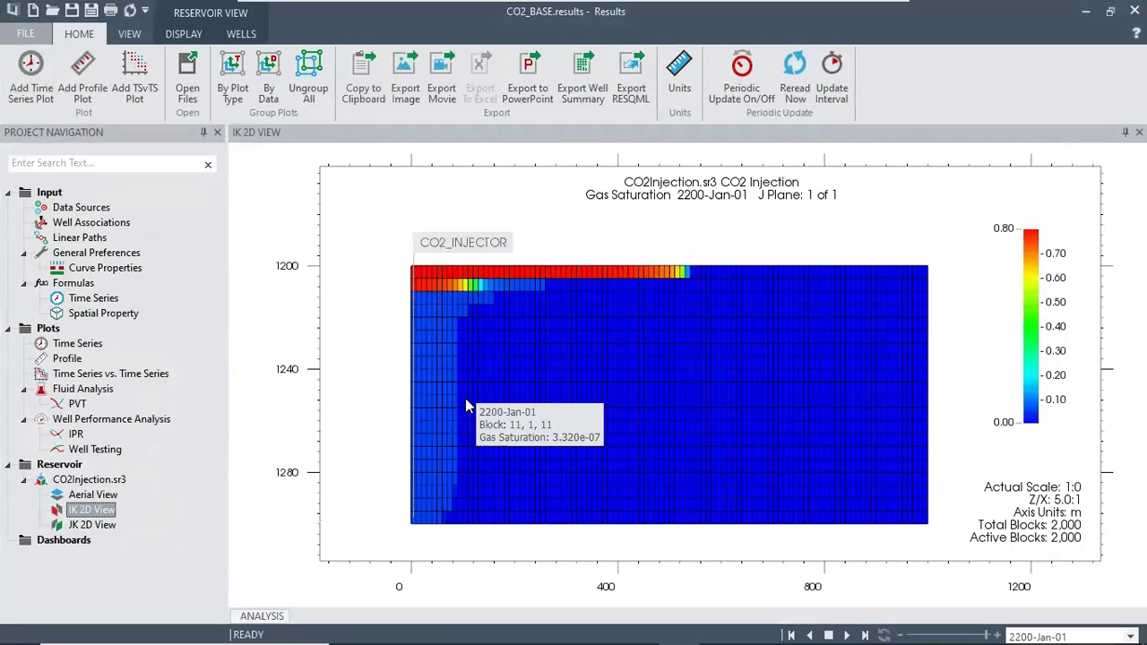
{"action": "left_click", "coordinate": [104, 213]}
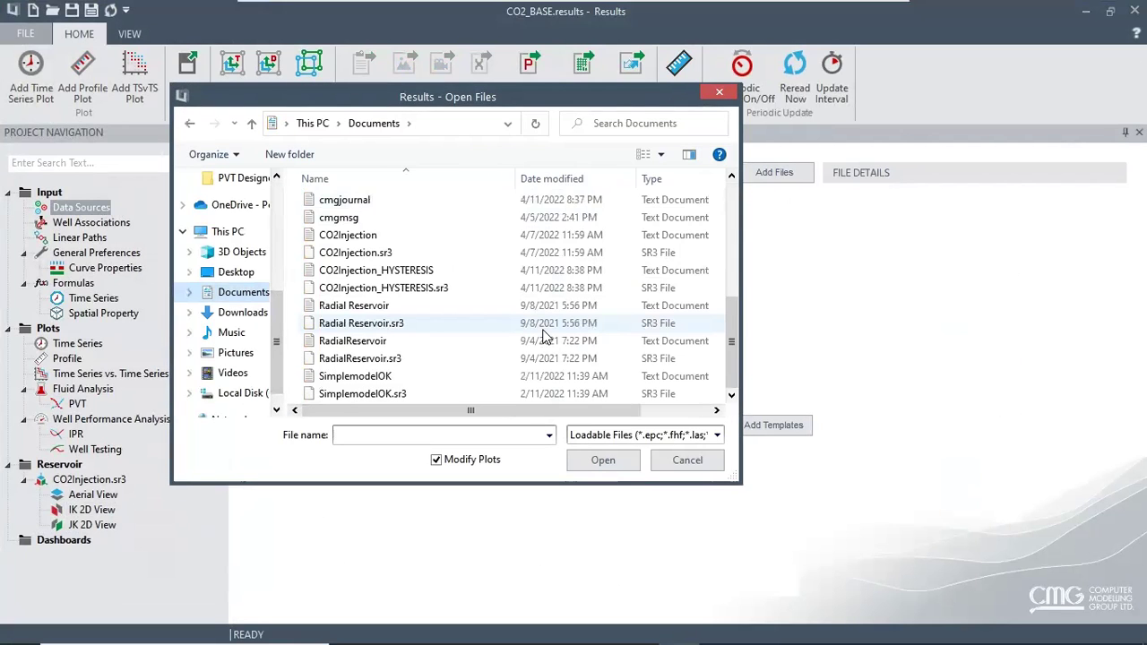
{"action": "scroll", "coordinate": [545, 336], "scroll_direction": "up", "scroll_amount": 2}
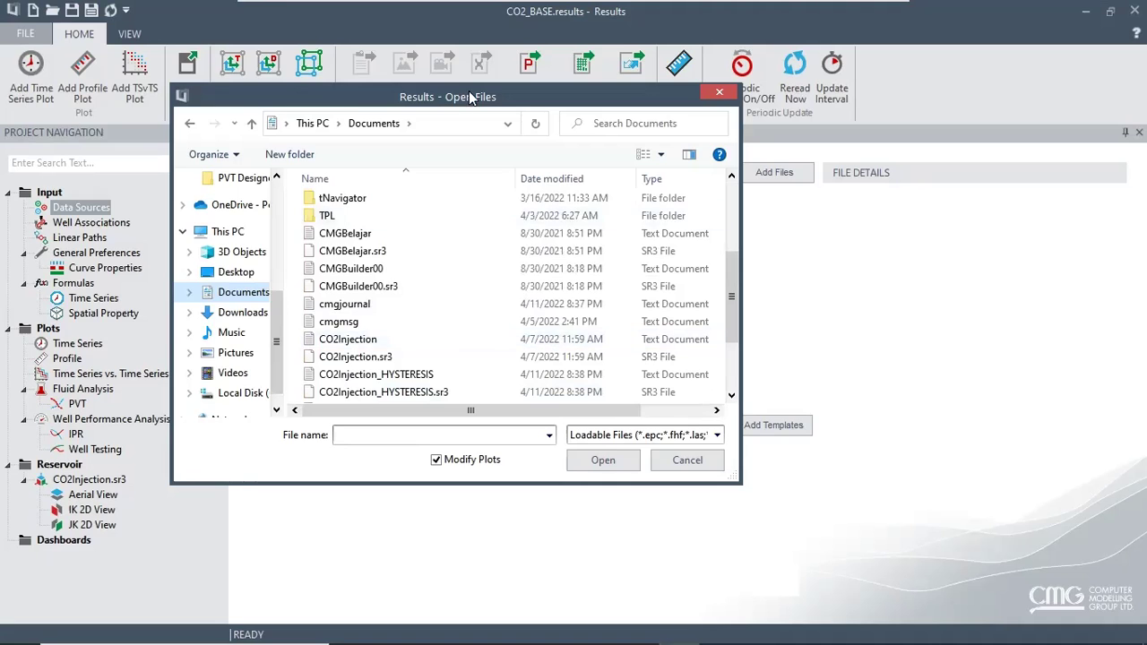
{"action": "left_click_drag", "start_coordinate": [470, 95], "coordinate": [767, 158]}
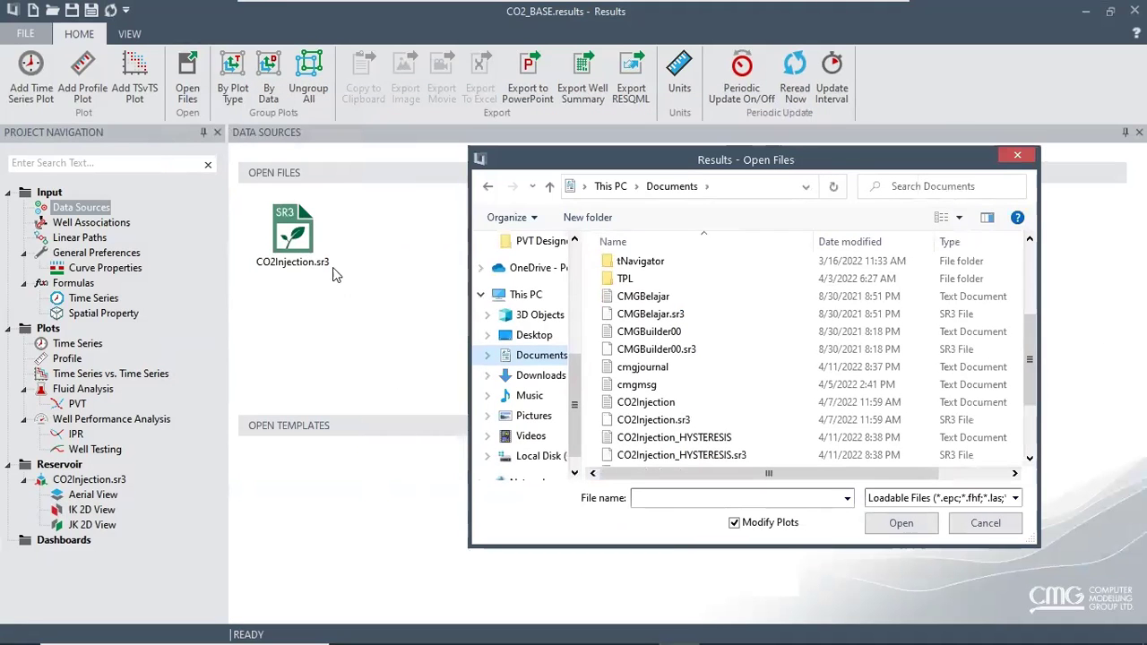
{"action": "scroll", "coordinate": [736, 423], "scroll_direction": "down", "scroll_amount": 2}
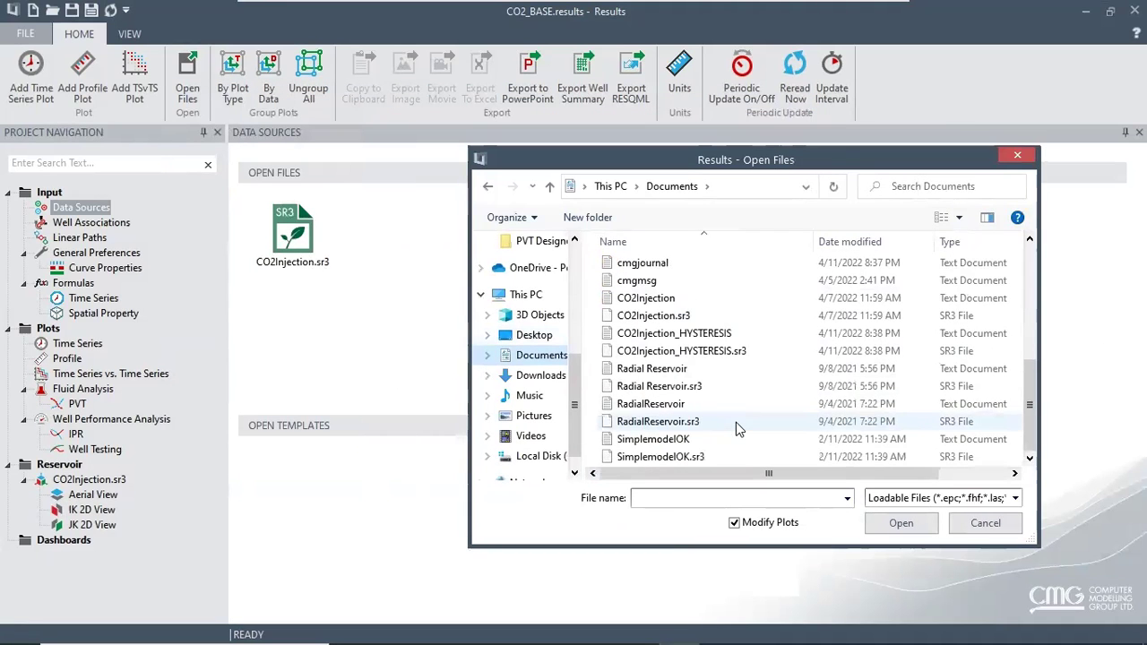
{"action": "left_click", "coordinate": [719, 359]}
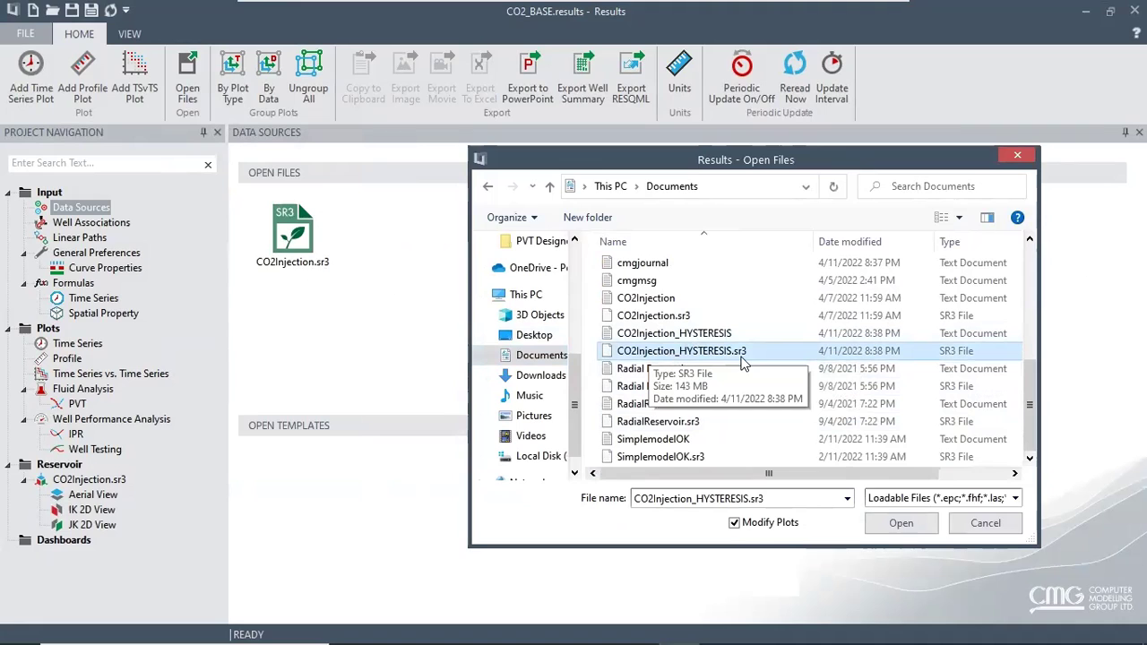
{"action": "left_click", "coordinate": [911, 526]}
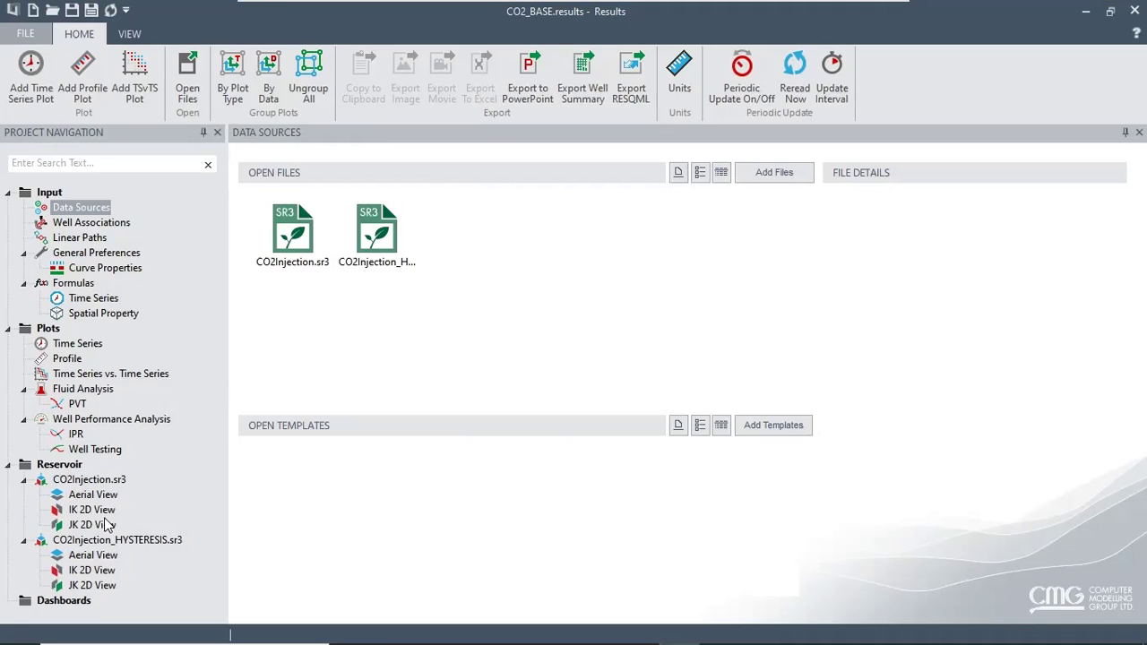
Step: Drag the CO2Injection.sr3 IK 2D View onto Dashboards to create a new dashboard
{"action": "left_click", "coordinate": [99, 512]}
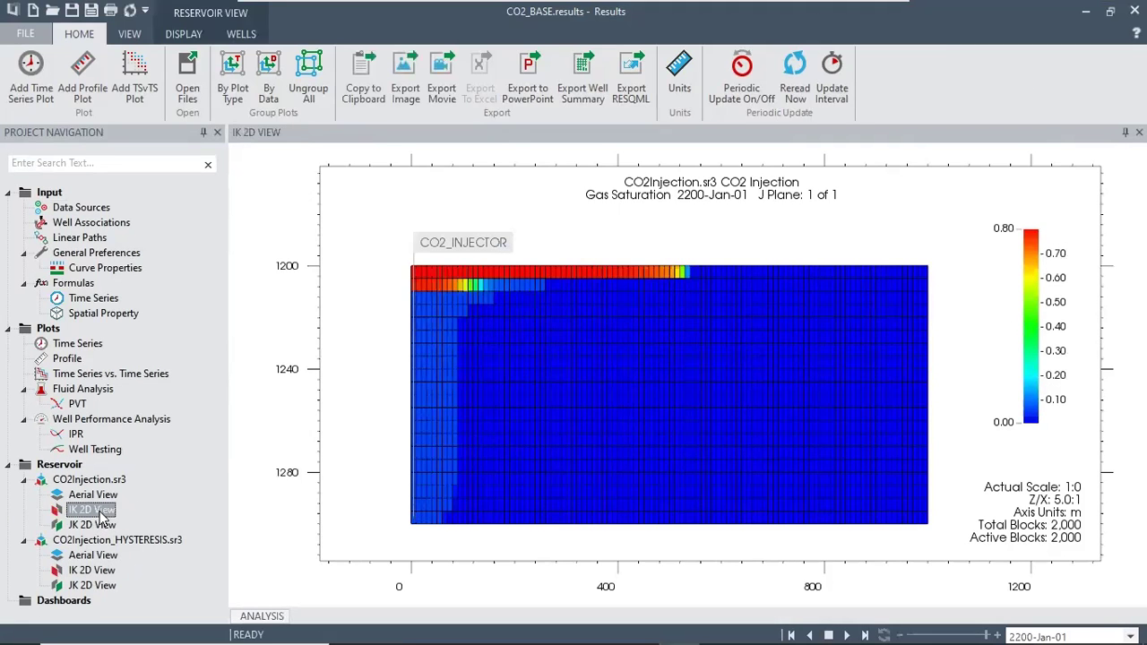
{"action": "left_click_drag", "start_coordinate": [100, 511], "coordinate": [66, 602]}
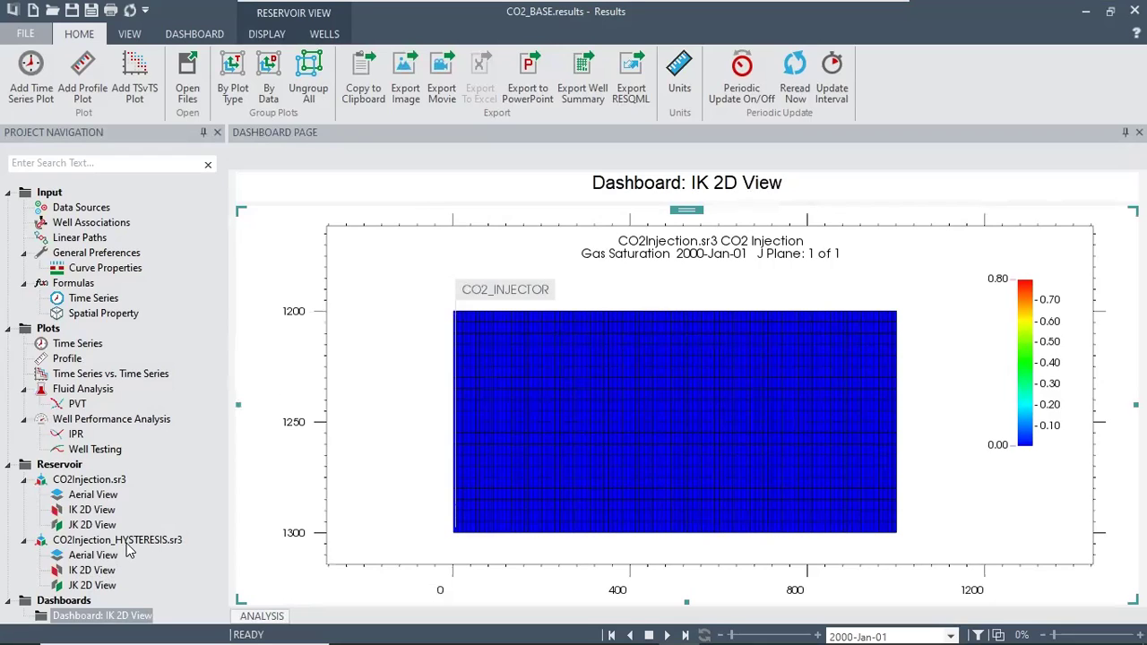
Step: Add the CO2Injection_HYSTERESIS.sr3 IK 2D View beside the base-case plot on the dashboard
{"action": "left_click", "coordinate": [87, 574]}
{"action": "left_click_drag", "start_coordinate": [87, 575], "coordinate": [150, 615]}
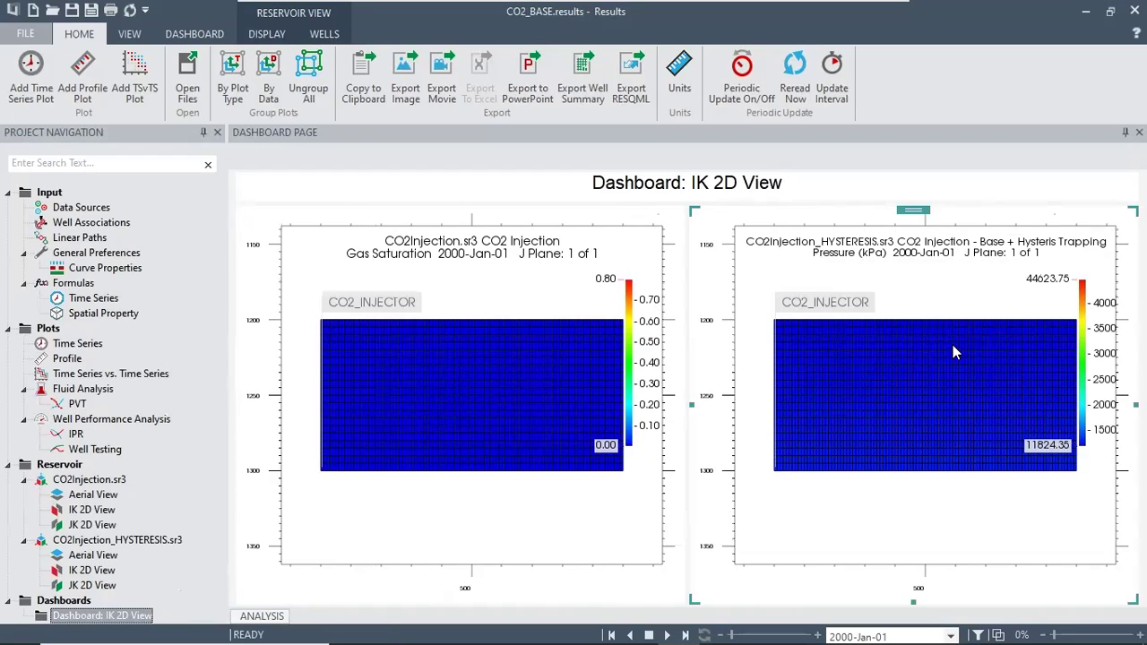
Step: Switch the right-hand hysteresis plot's property from Pressure to Gas Saturation
{"action": "right_click", "coordinate": [503, 308]}
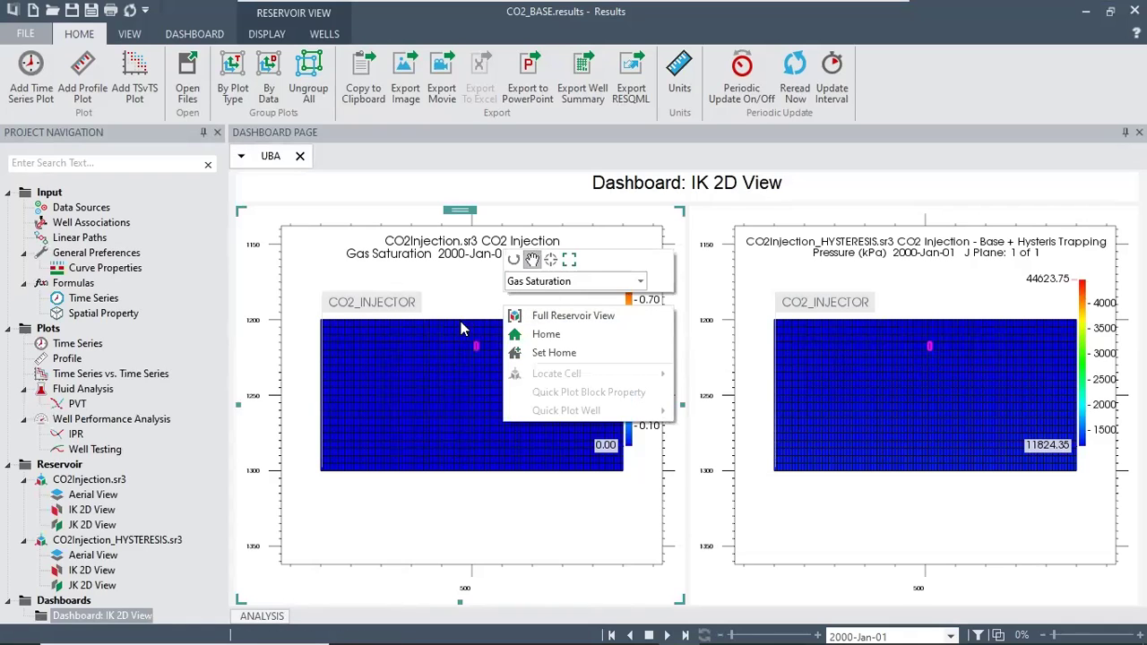
{"action": "left_click", "coordinate": [652, 499]}
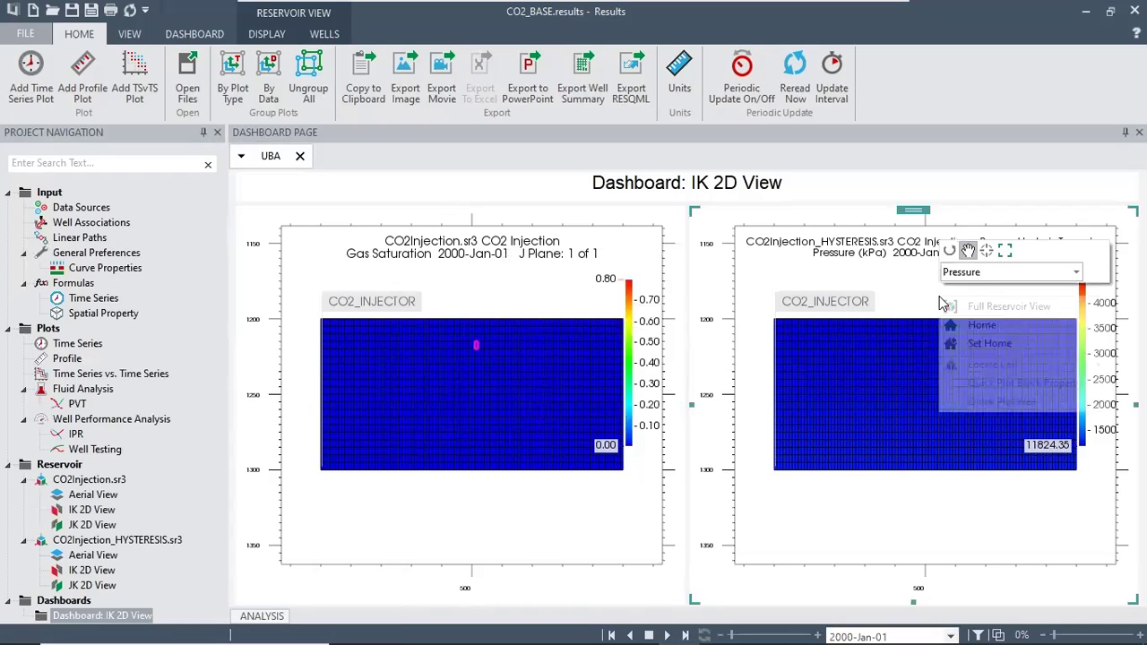
{"action": "right_click", "coordinate": [940, 297]}
{"action": "left_click", "coordinate": [1075, 272]}
{"action": "scroll", "coordinate": [1027, 350], "scroll_direction": "up", "scroll_amount": 2}
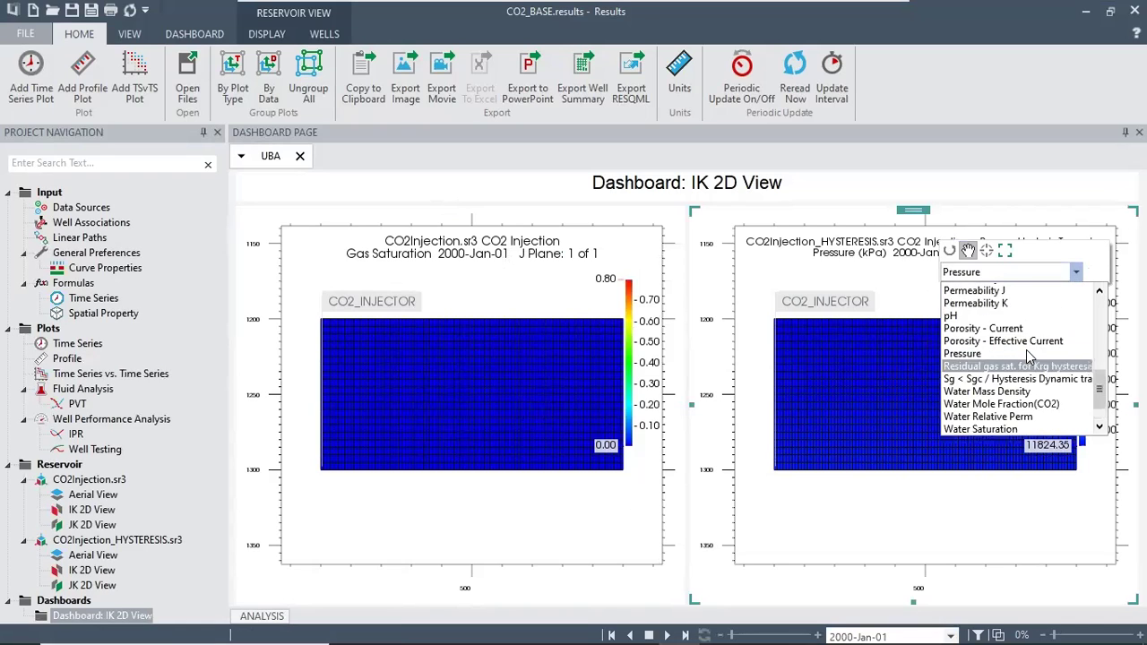
{"action": "scroll", "coordinate": [1026, 350], "scroll_direction": "up", "scroll_amount": 7}
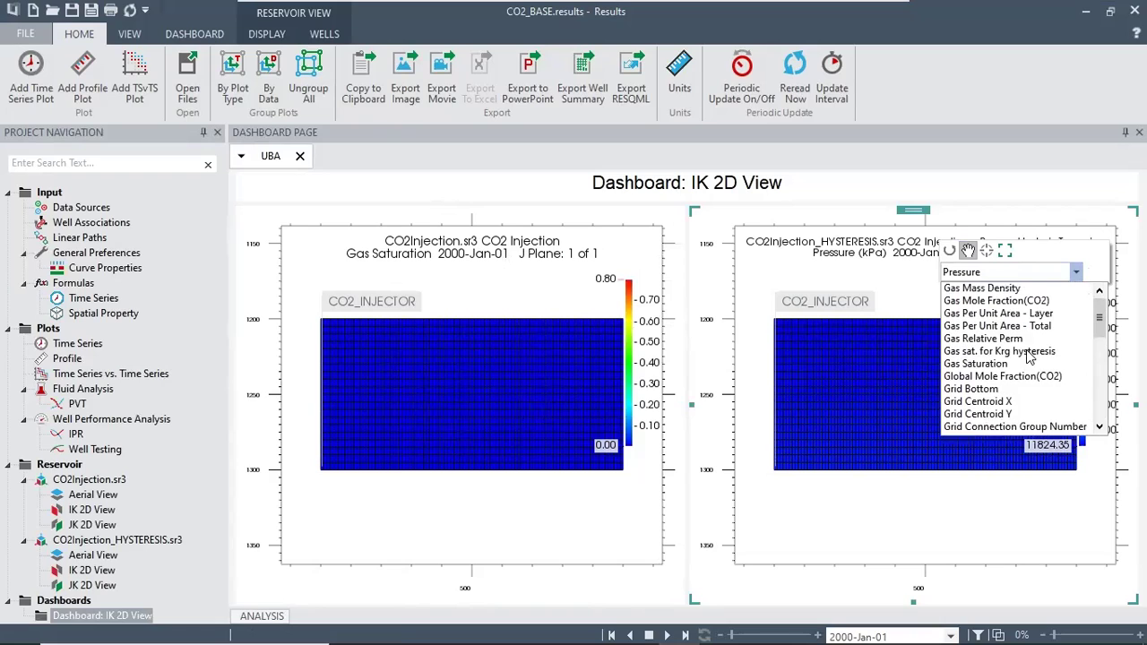
{"action": "left_click", "coordinate": [998, 380]}
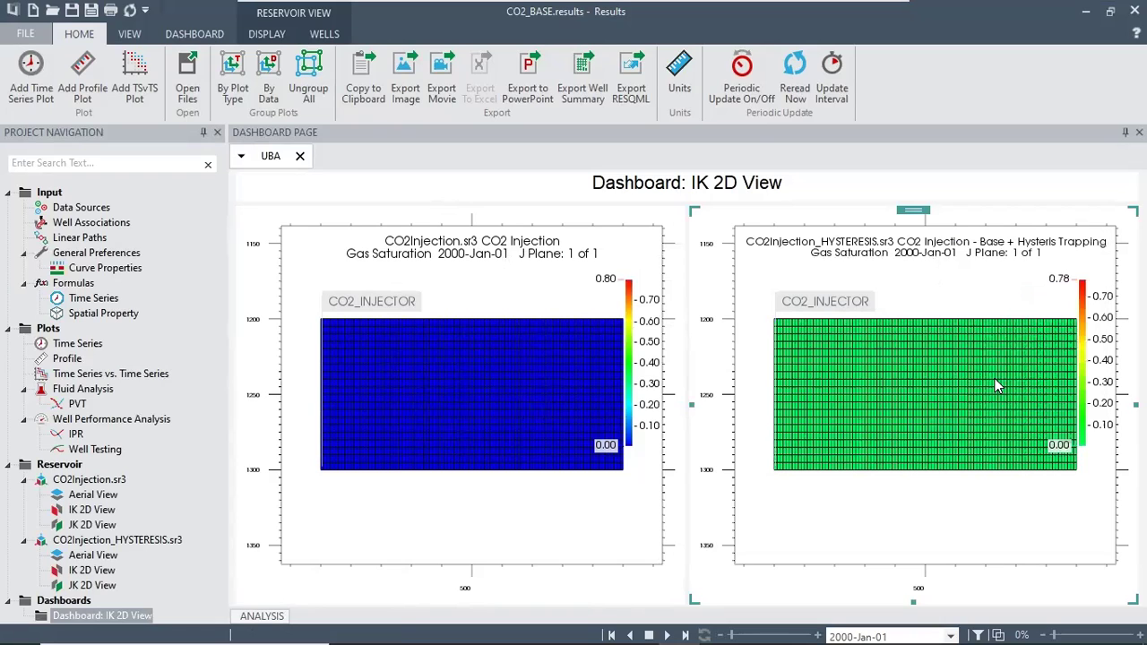
Step: Set the 0.00 point of the hysteresis gas saturation colour scale to blue
{"action": "right_click", "coordinate": [1089, 447]}
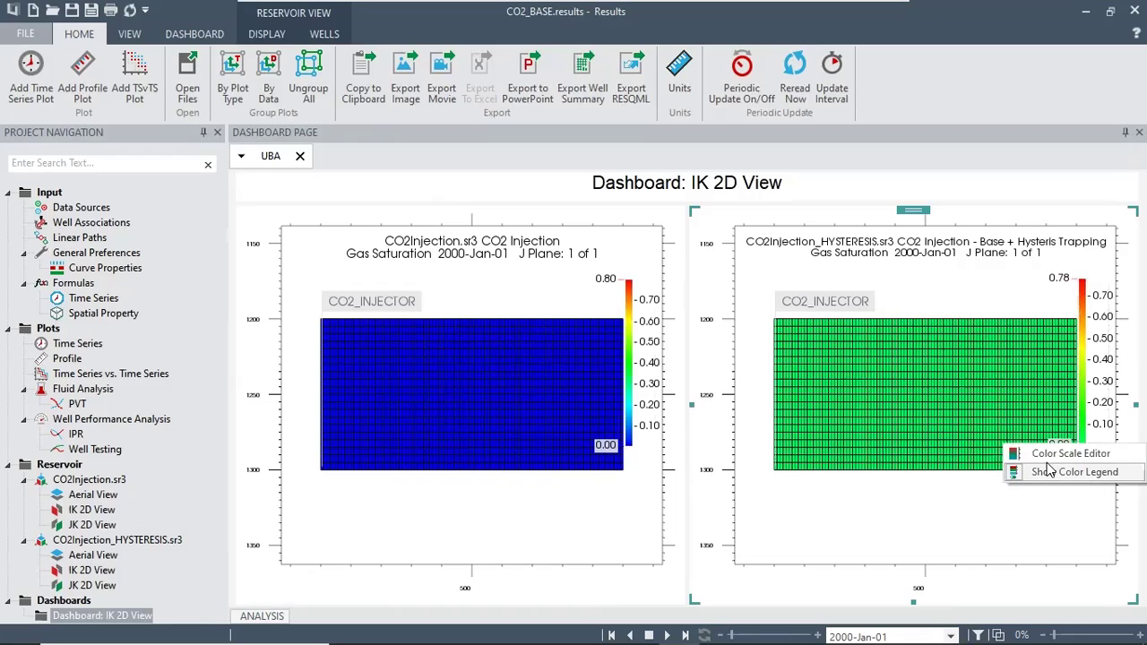
{"action": "left_click", "coordinate": [1110, 454]}
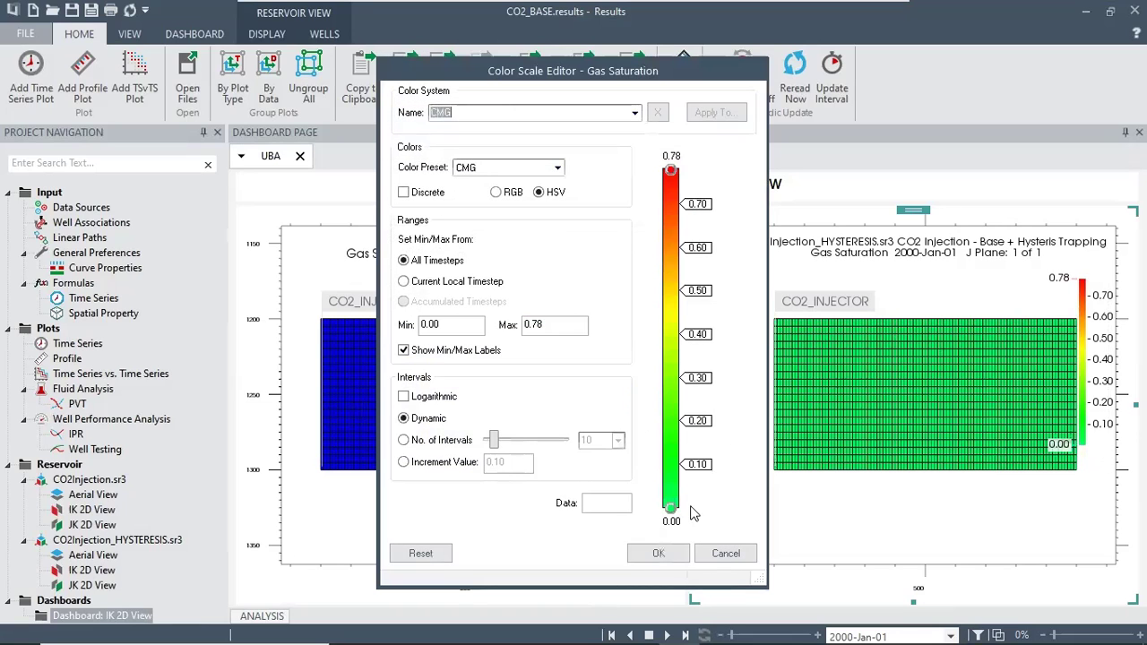
{"action": "left_click", "coordinate": [671, 508]}
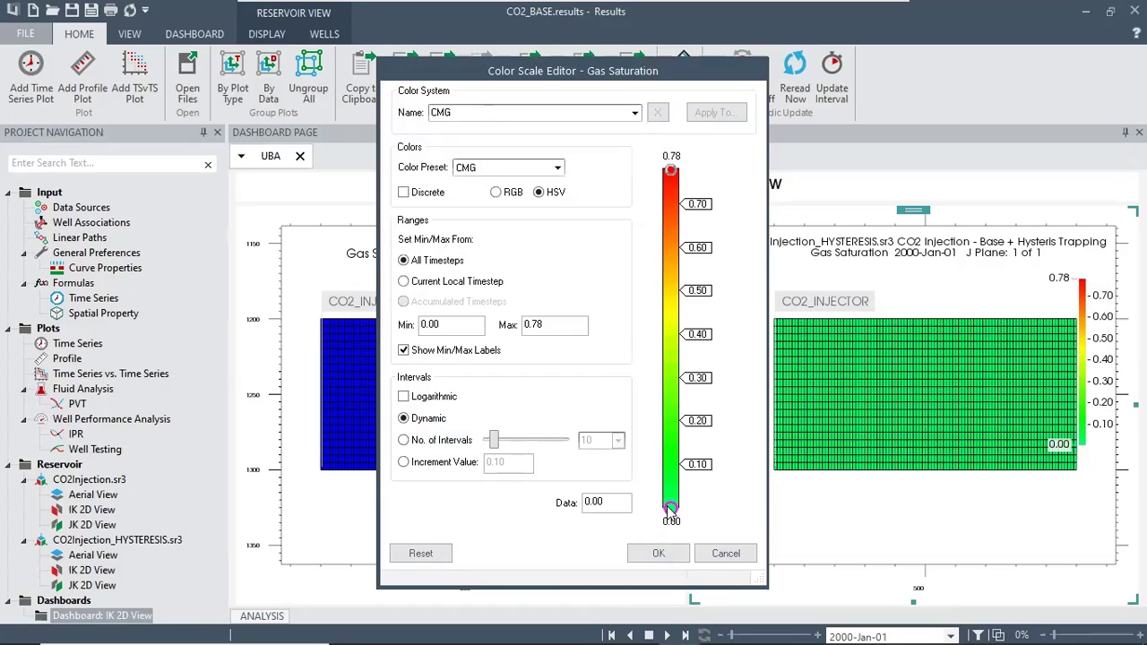
{"action": "right_click", "coordinate": [671, 509]}
{"action": "left_click", "coordinate": [690, 520]}
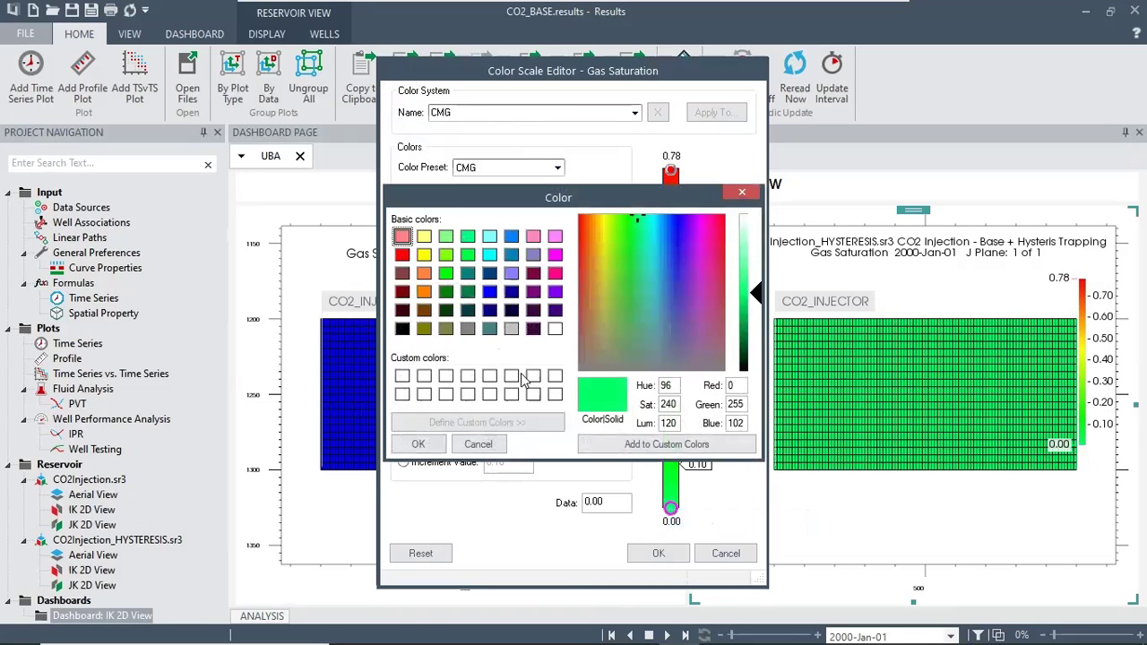
{"action": "left_click", "coordinate": [490, 293]}
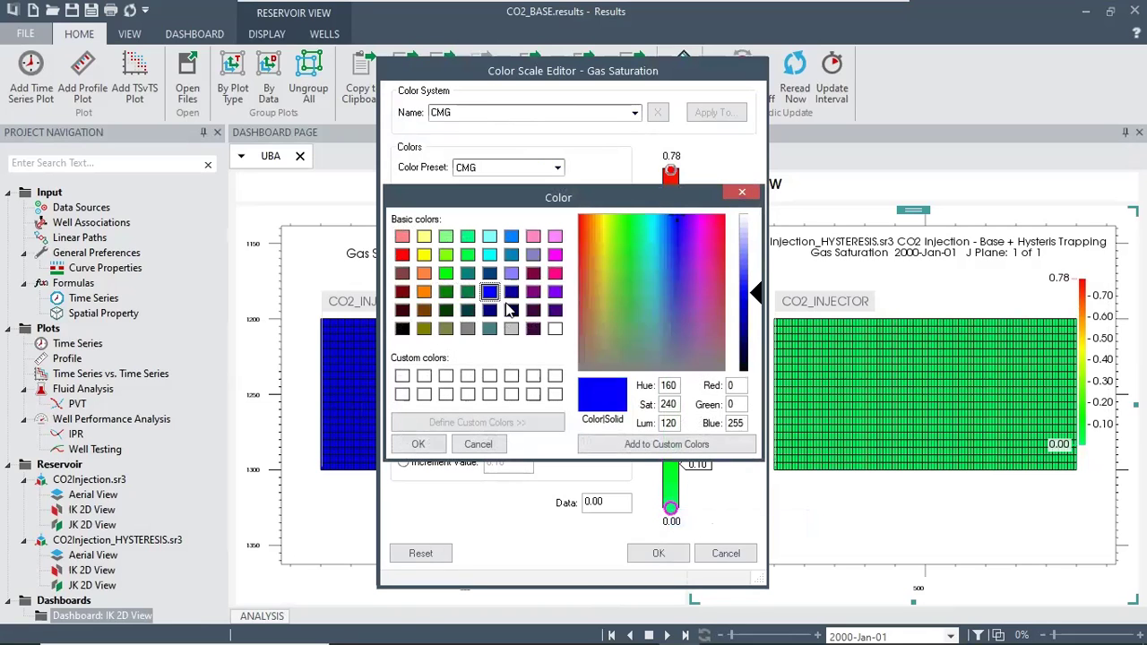
{"action": "left_click", "coordinate": [437, 444]}
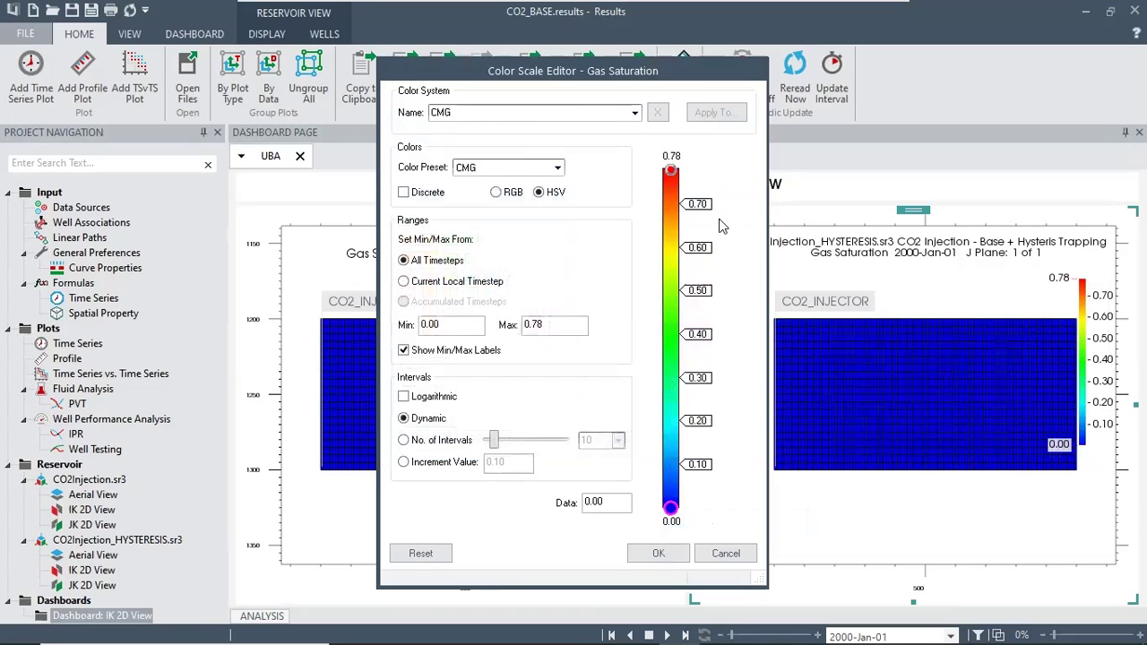
{"action": "left_click_drag", "start_coordinate": [682, 71], "coordinate": [745, 134]}
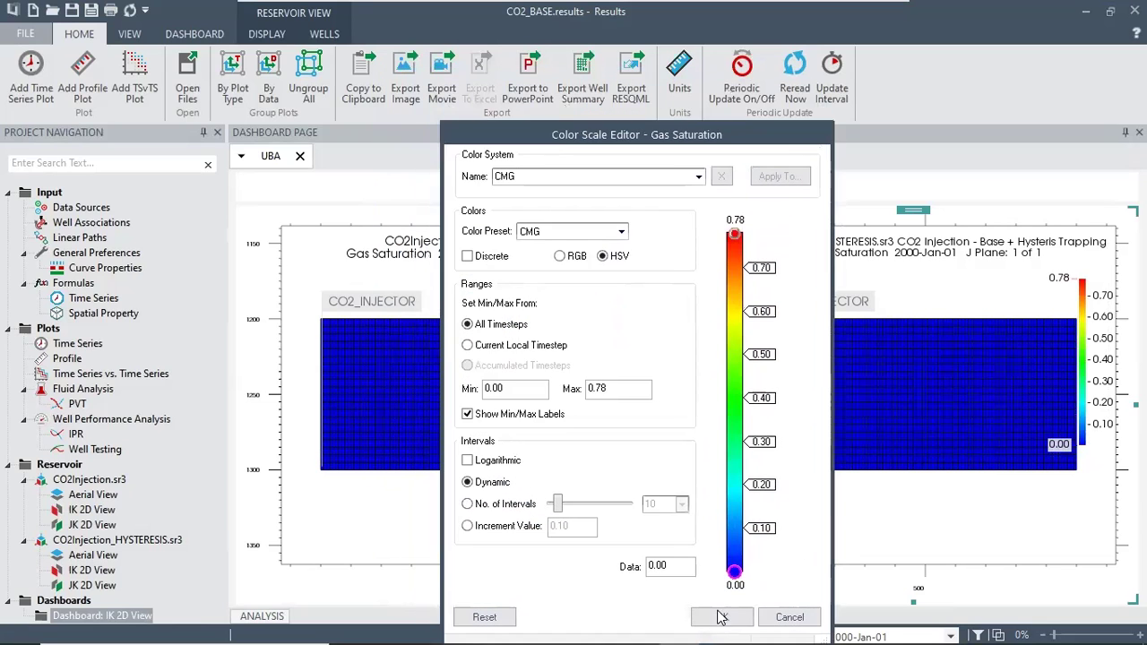
{"action": "left_click", "coordinate": [723, 617]}
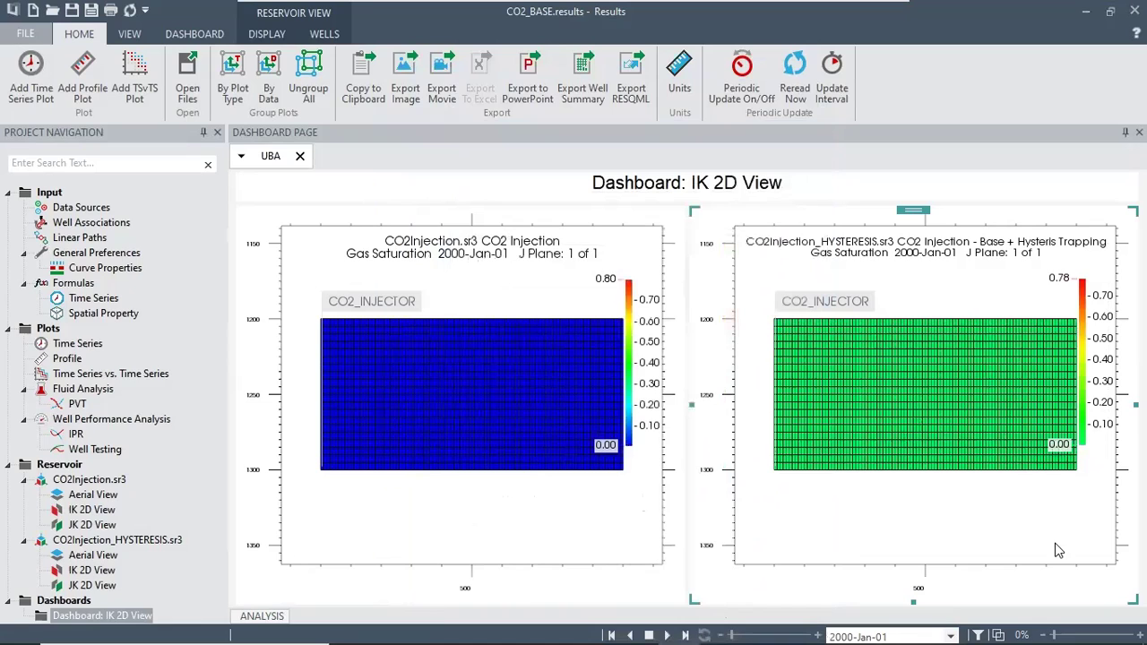
Step: Reopen the Color Scale Editor, recolour the 0.00 point blue, and apply it
{"action": "right_click", "coordinate": [1057, 551]}
{"action": "left_click", "coordinate": [1040, 402]}
{"action": "right_click", "coordinate": [1081, 444]}
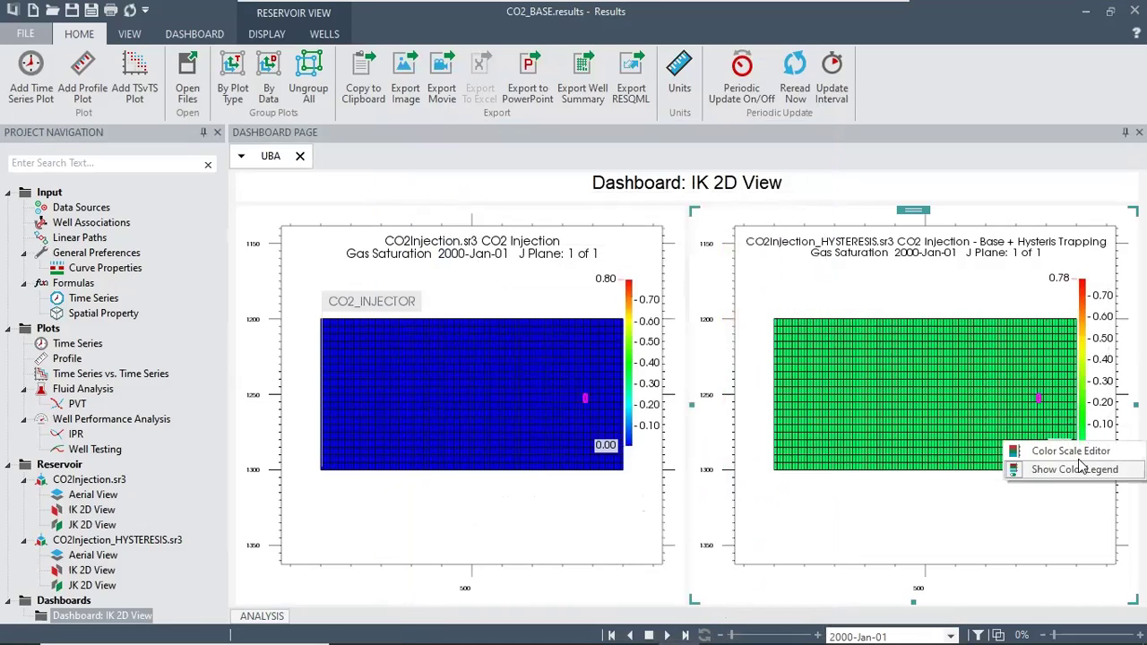
{"action": "left_click", "coordinate": [1068, 451]}
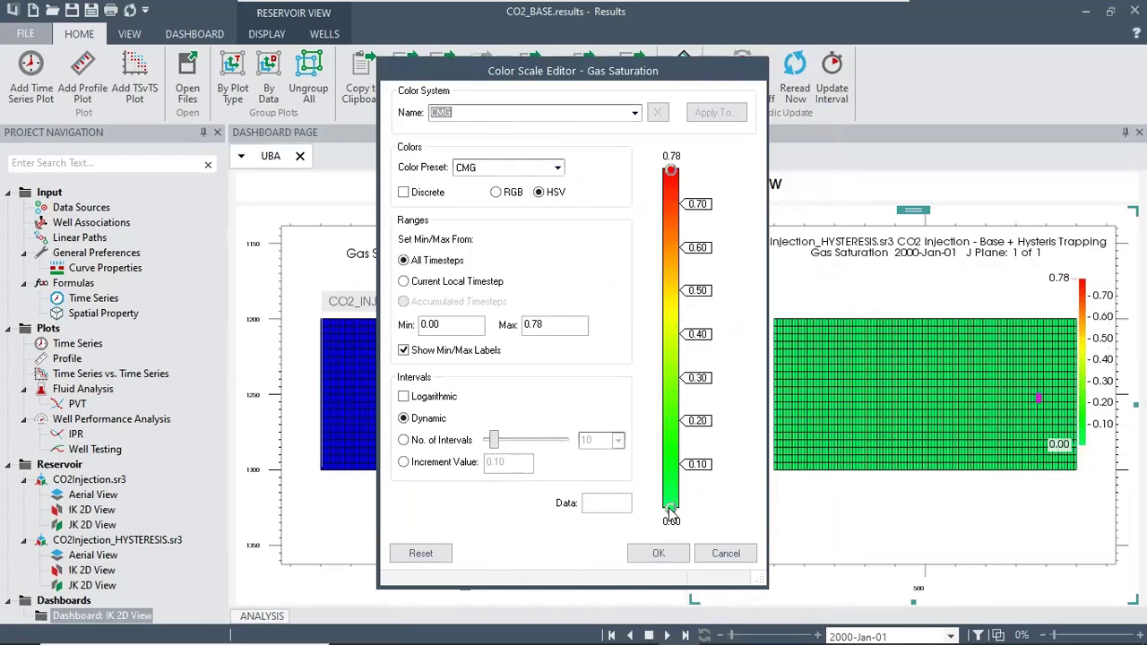
{"action": "left_click", "coordinate": [672, 512]}
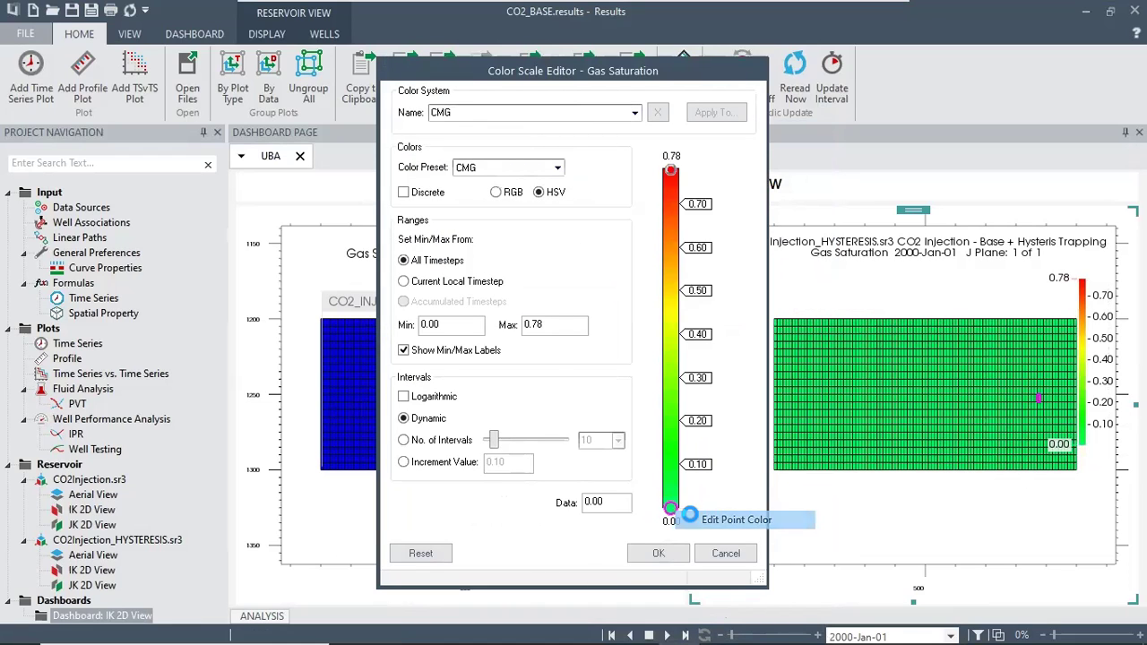
{"action": "double_click", "coordinate": [674, 514]}
{"action": "left_click", "coordinate": [492, 294]}
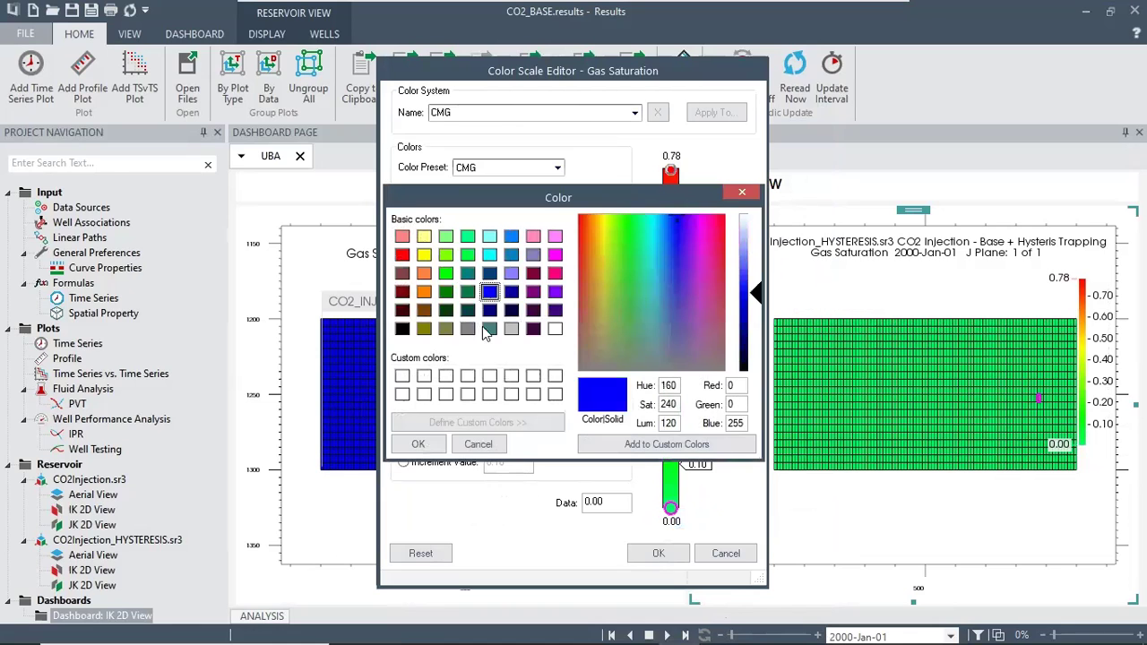
{"action": "left_click", "coordinate": [418, 443]}
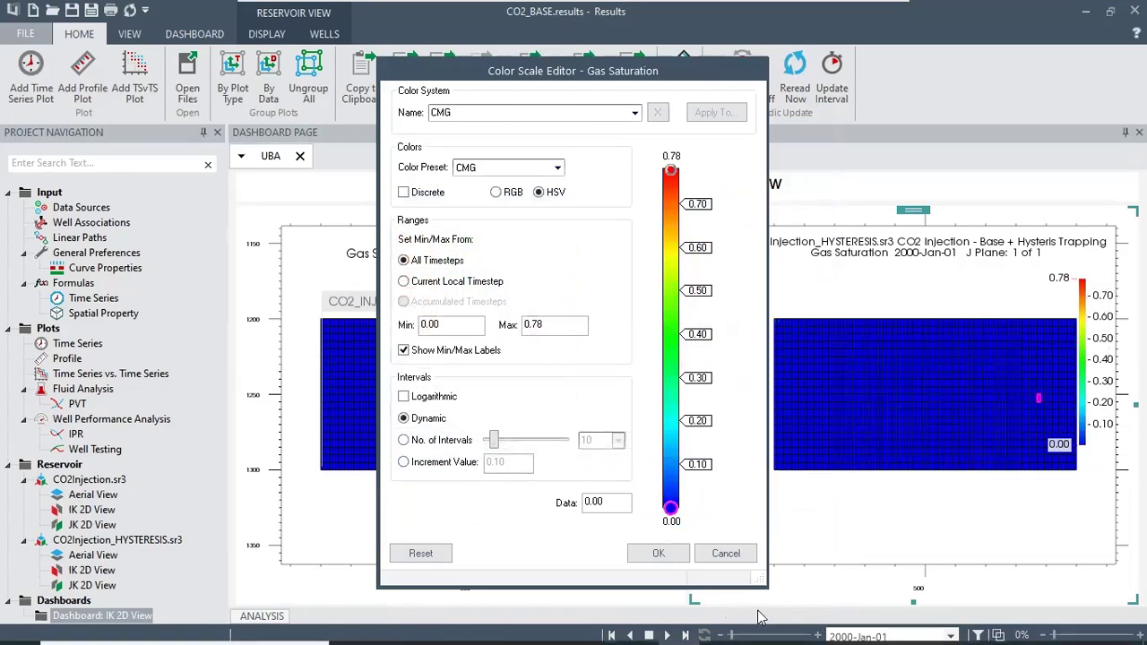
{"action": "left_click", "coordinate": [659, 553]}
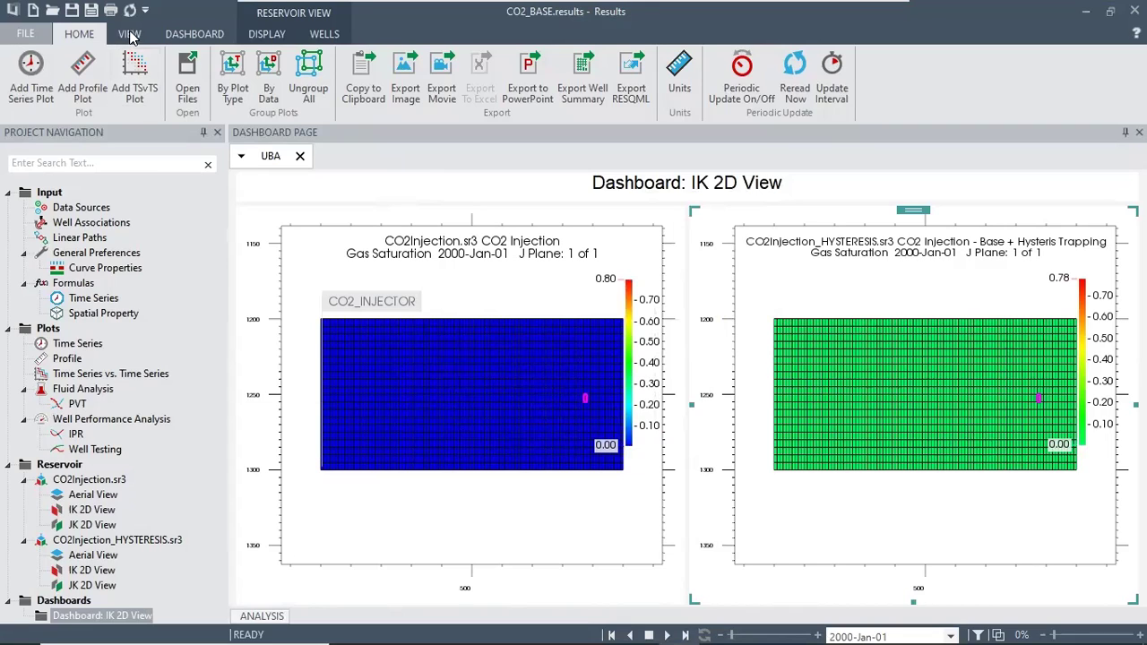
Step: Play the timestep animation so both gas saturation views advance to 2000-Mar-01
{"action": "left_click", "coordinate": [130, 35]}
{"action": "left_click", "coordinate": [204, 36]}
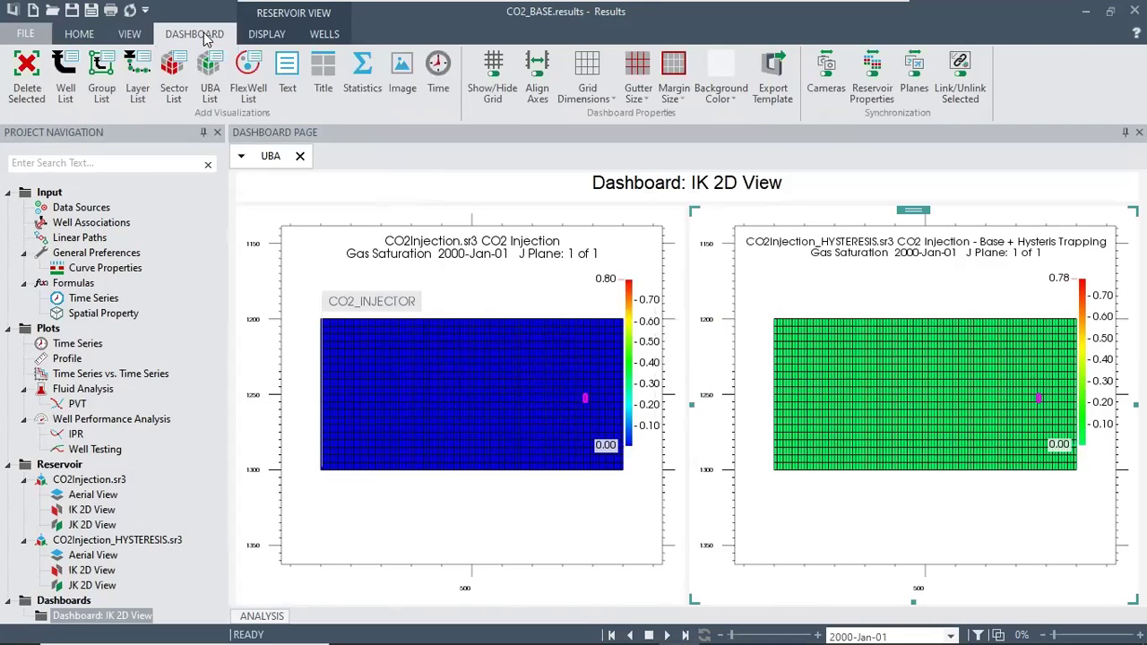
{"action": "scroll", "coordinate": [204, 39], "scroll_direction": "down", "scroll_amount": 1}
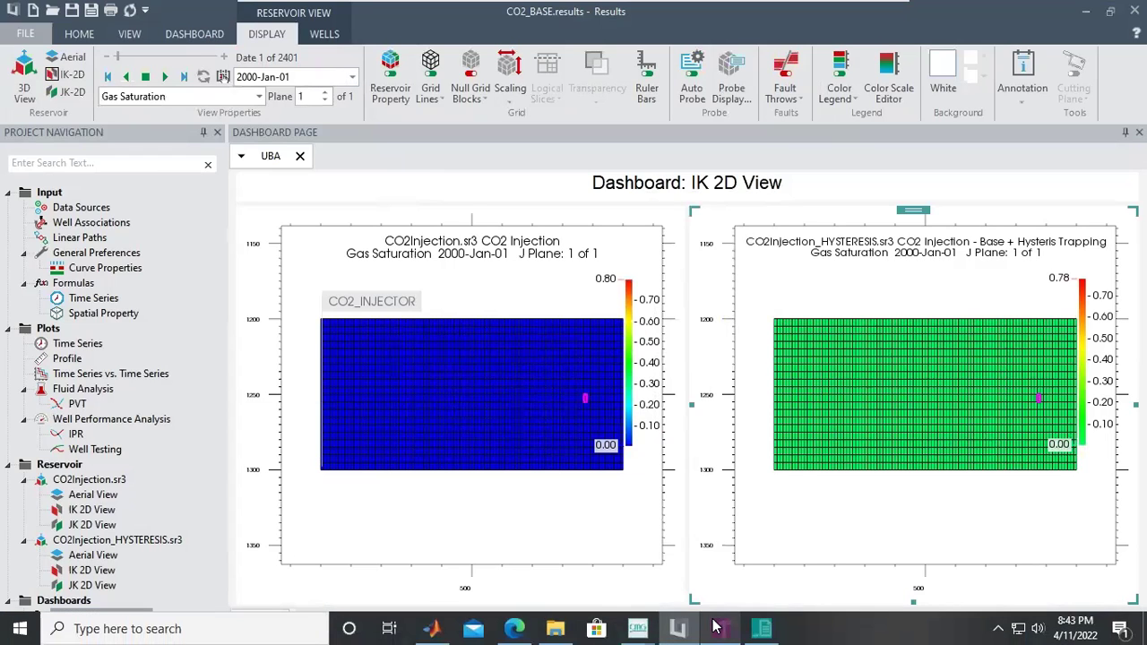
{"action": "mouse_move", "coordinate": [717, 627]}
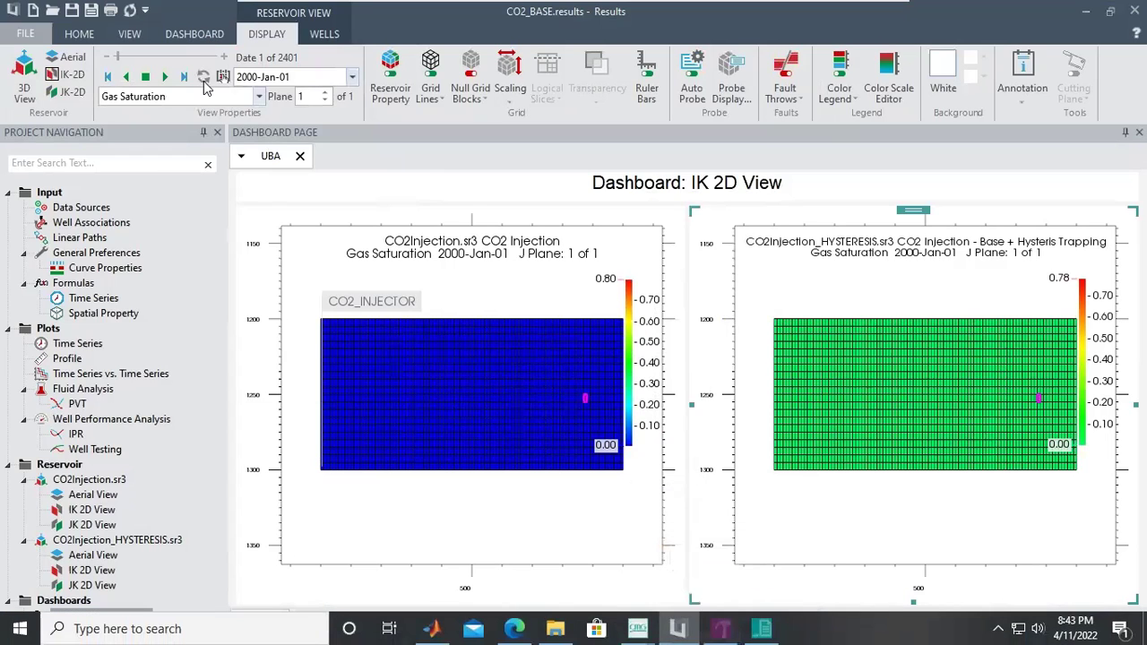
{"action": "left_click", "coordinate": [167, 77]}
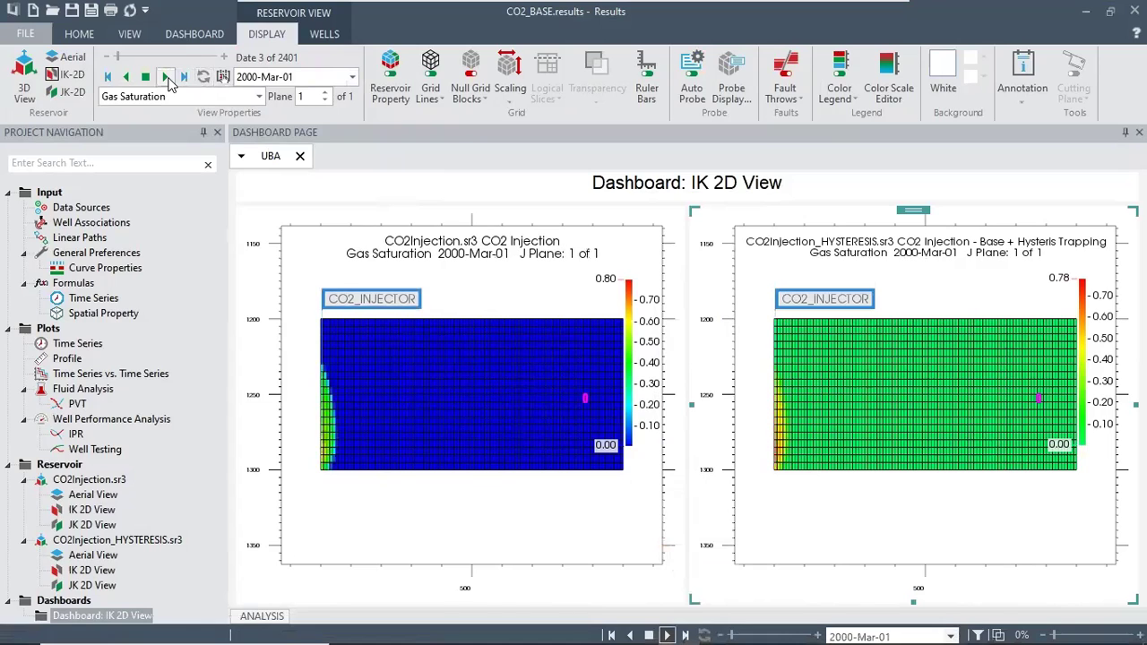